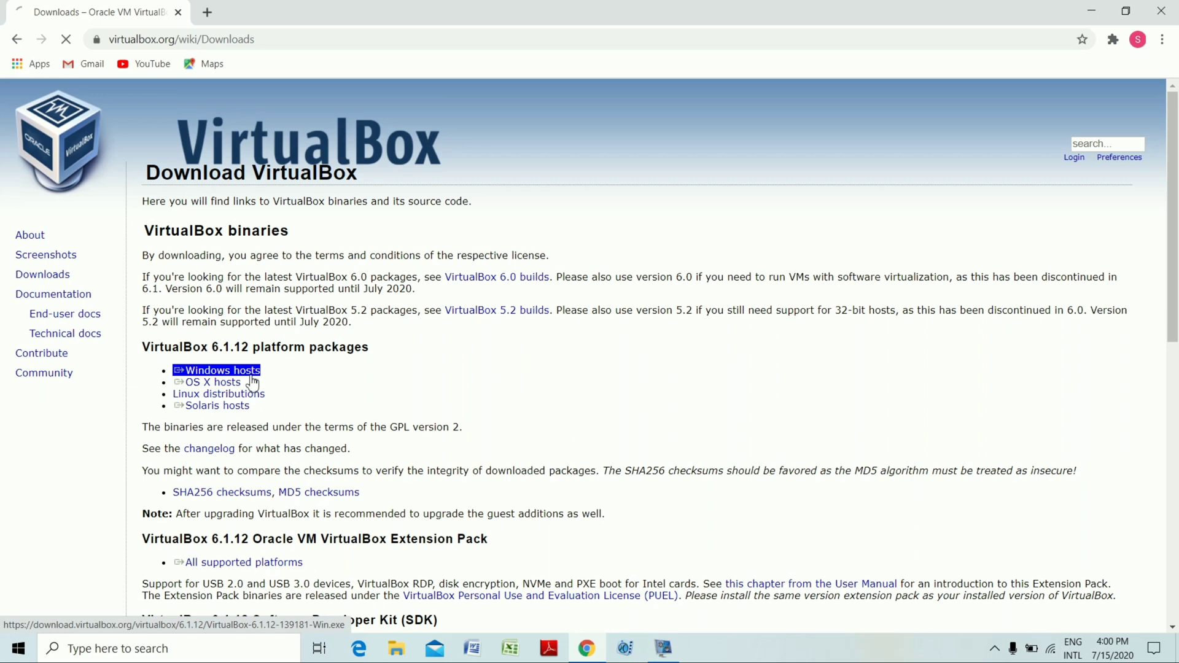
# Start downloading the VirtualBox 6.1.12 Windows hosts installer and cancel it from the downloads page.
pyautogui.click(255, 371)
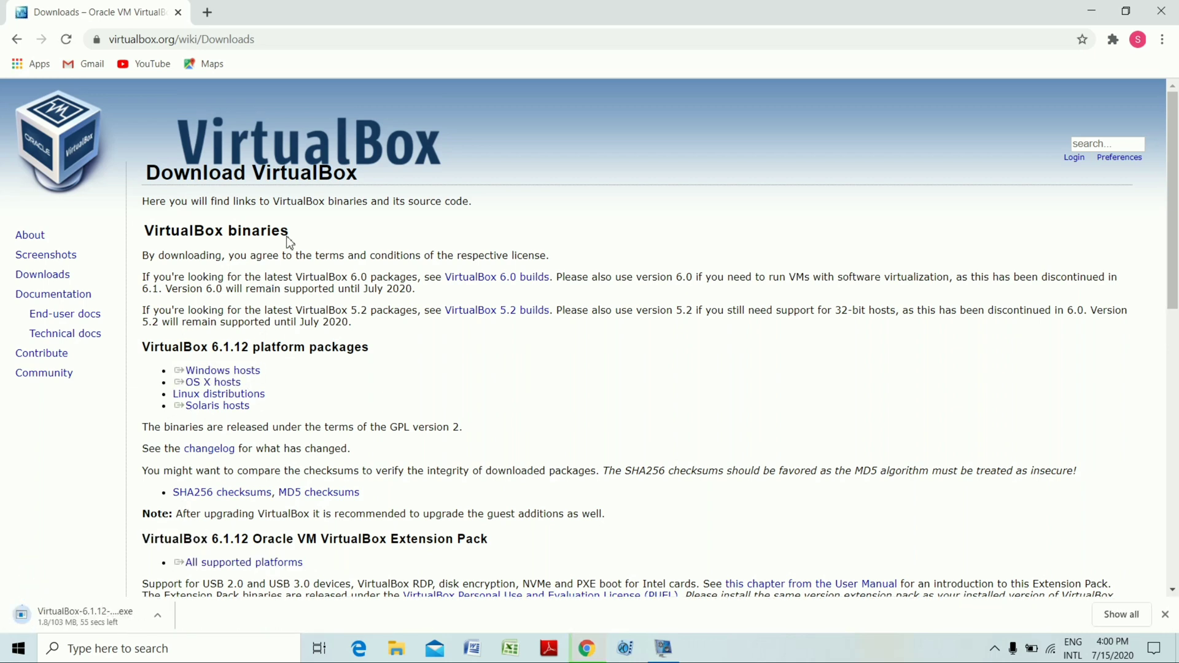
pyautogui.click(207, 12)
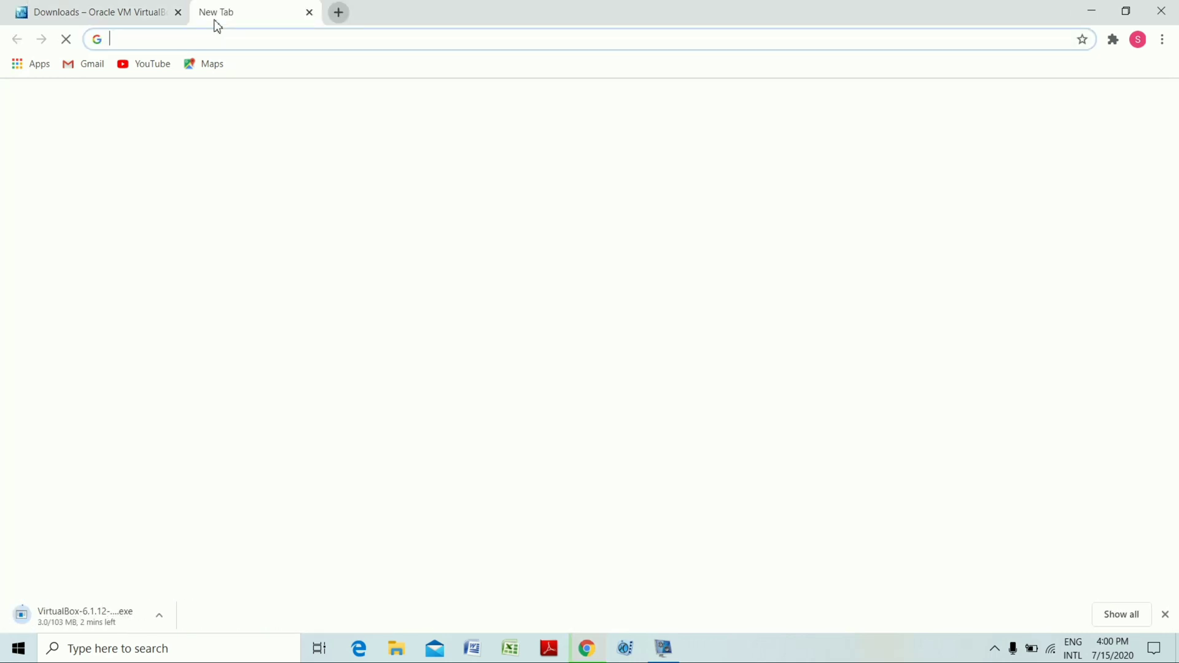
pyautogui.hotkey('ctrl', 'j')
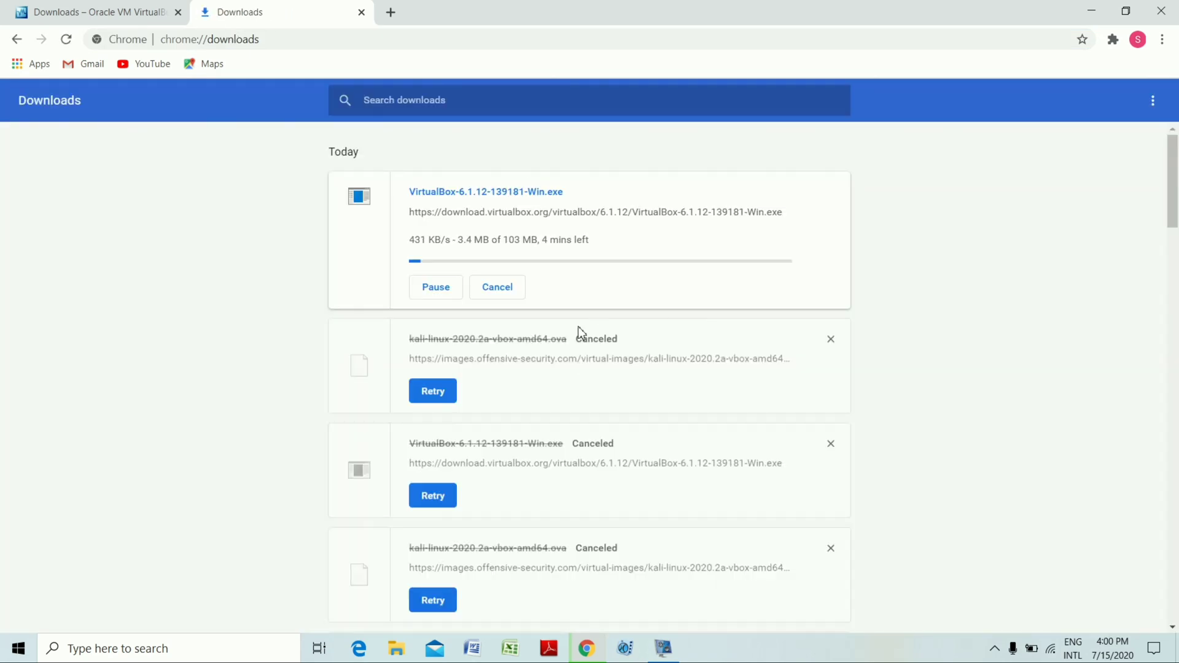
pyautogui.click(497, 295)
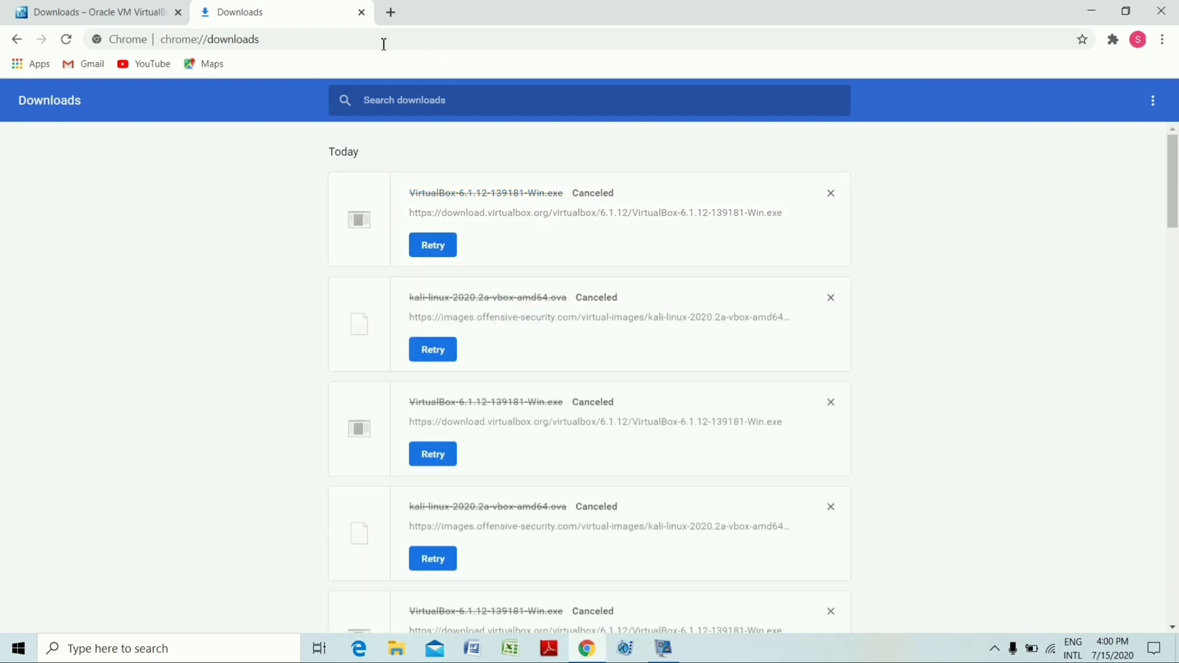
pyautogui.click(362, 13)
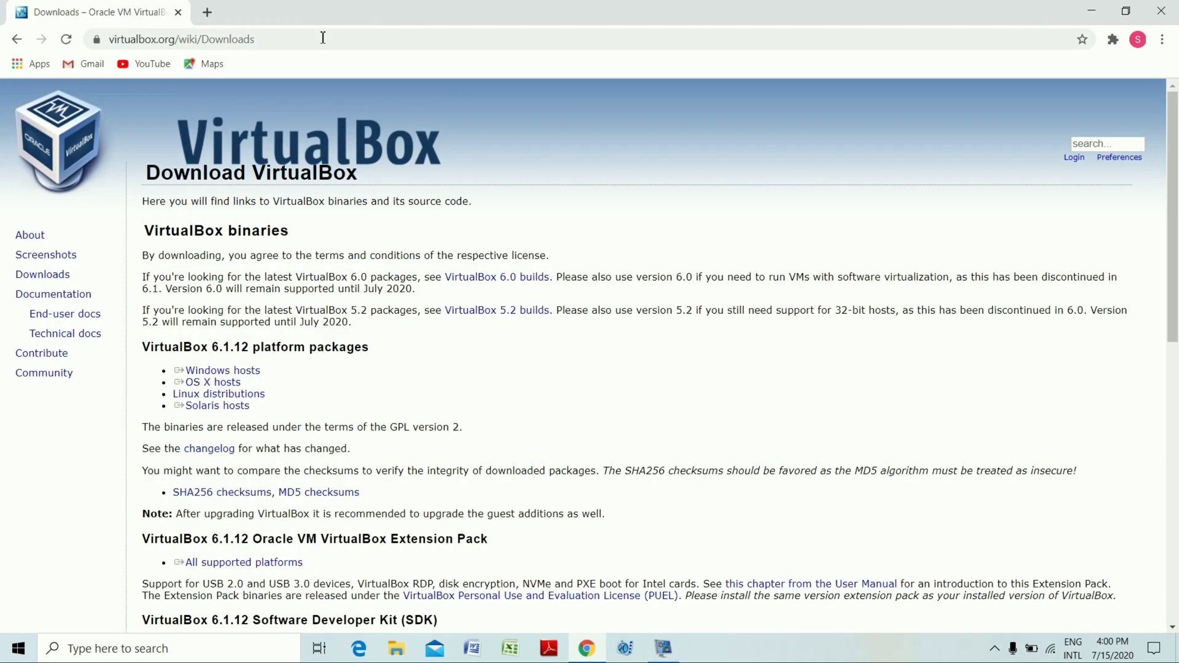
# Go to kali.org in a new browser tab and open its Download Kali Linux page.
pyautogui.click(208, 13)
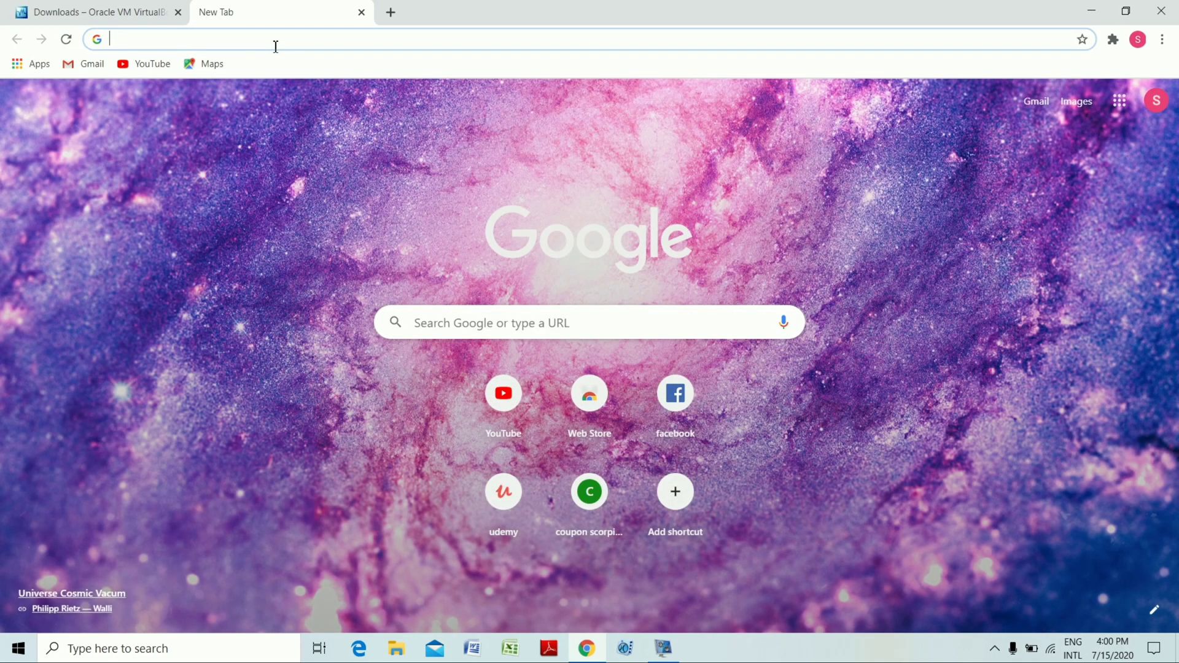
pyautogui.write('kali')
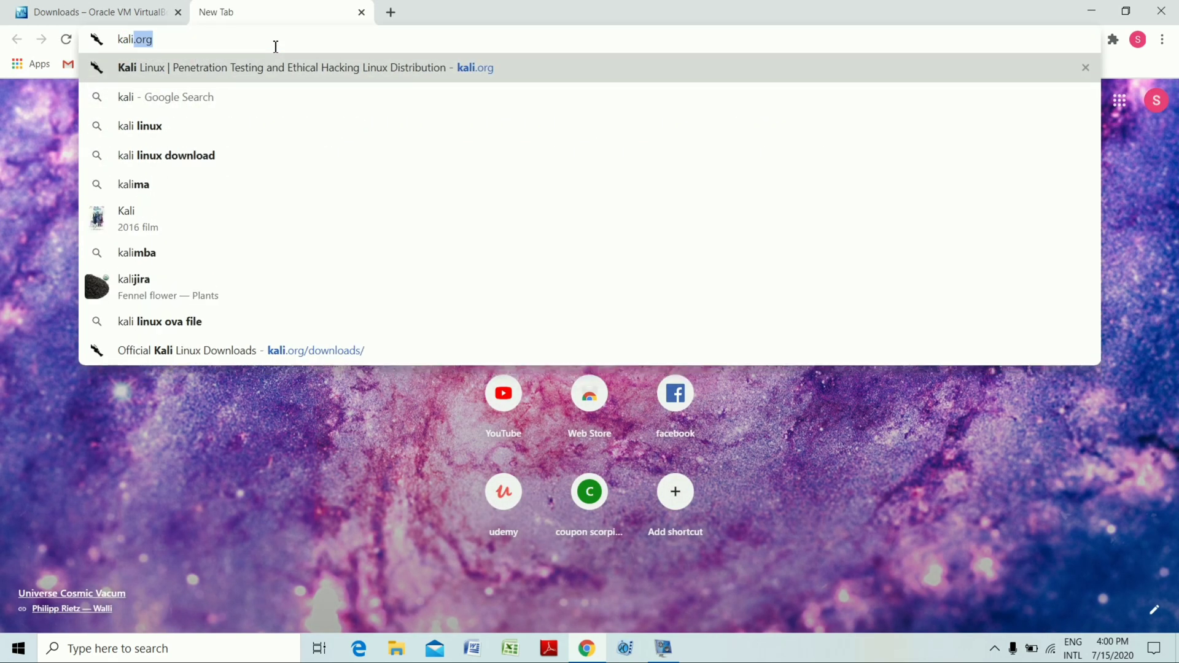
pyautogui.write('.org')
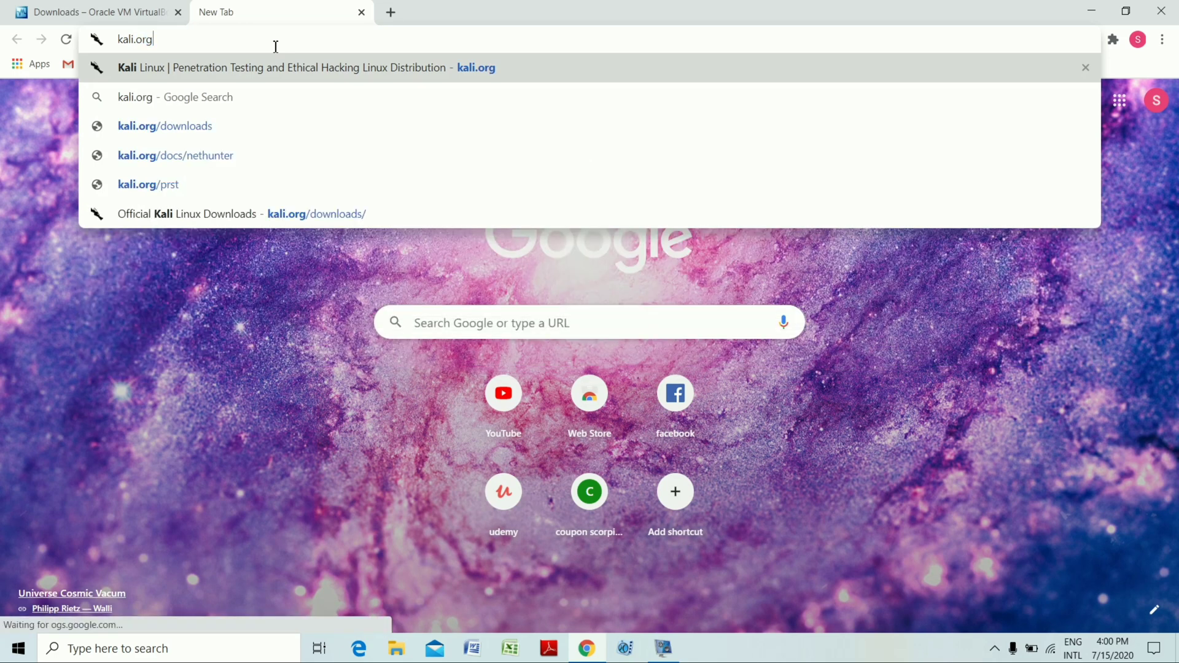
pyautogui.press('Return')
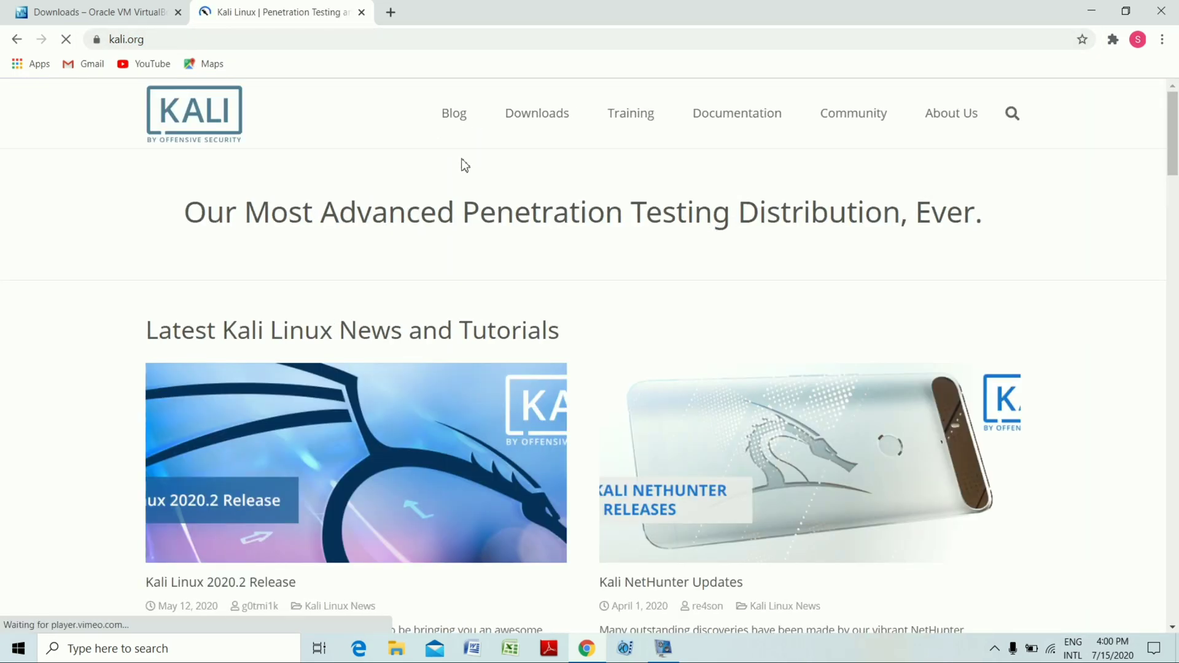
pyautogui.moveTo(529, 131)
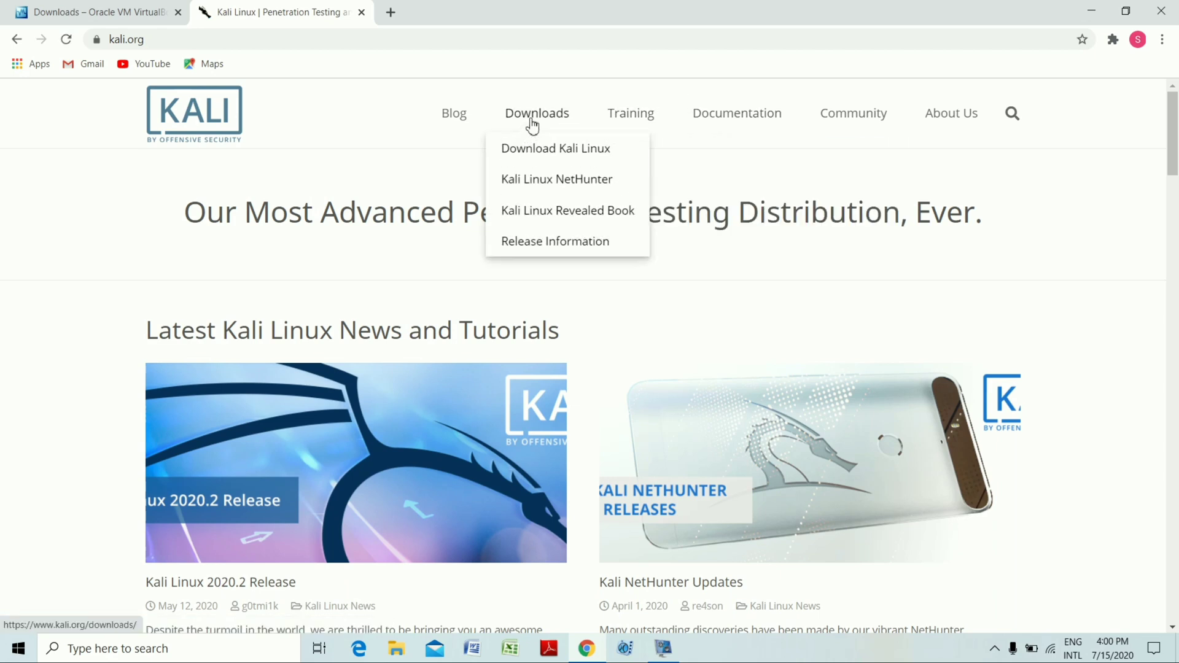
pyautogui.click(556, 161)
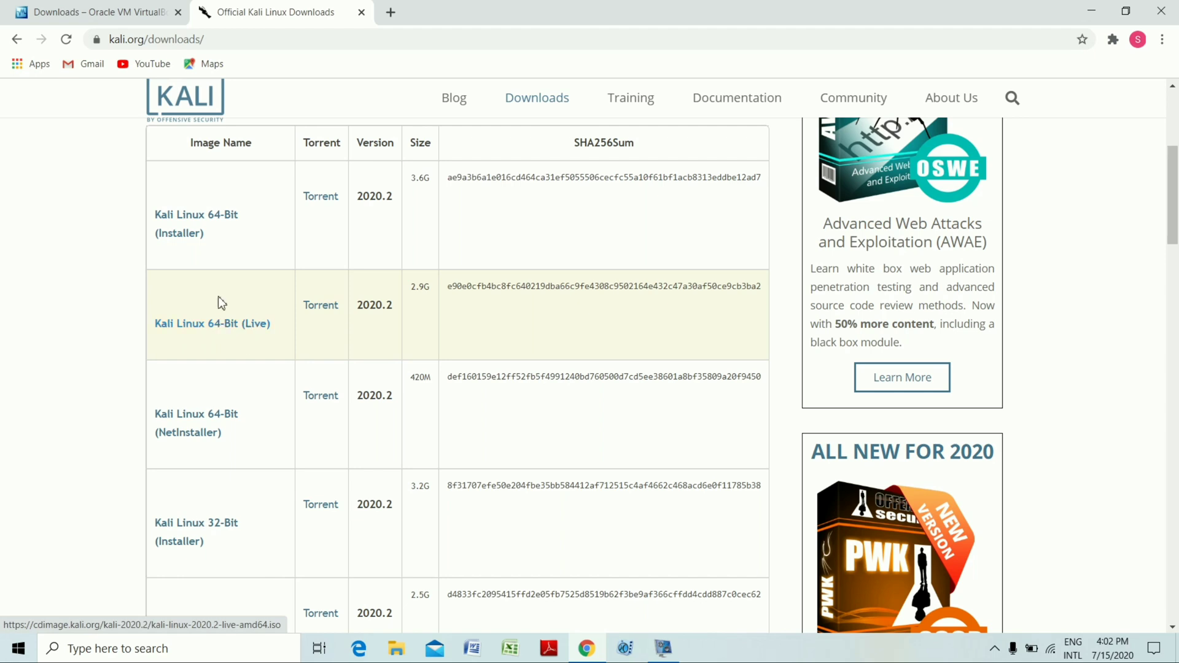
# Open the Offensive Security VM download page for the Kali Linux 64-bit VirtualBox image.
pyautogui.scroll(-3, 244, 329)
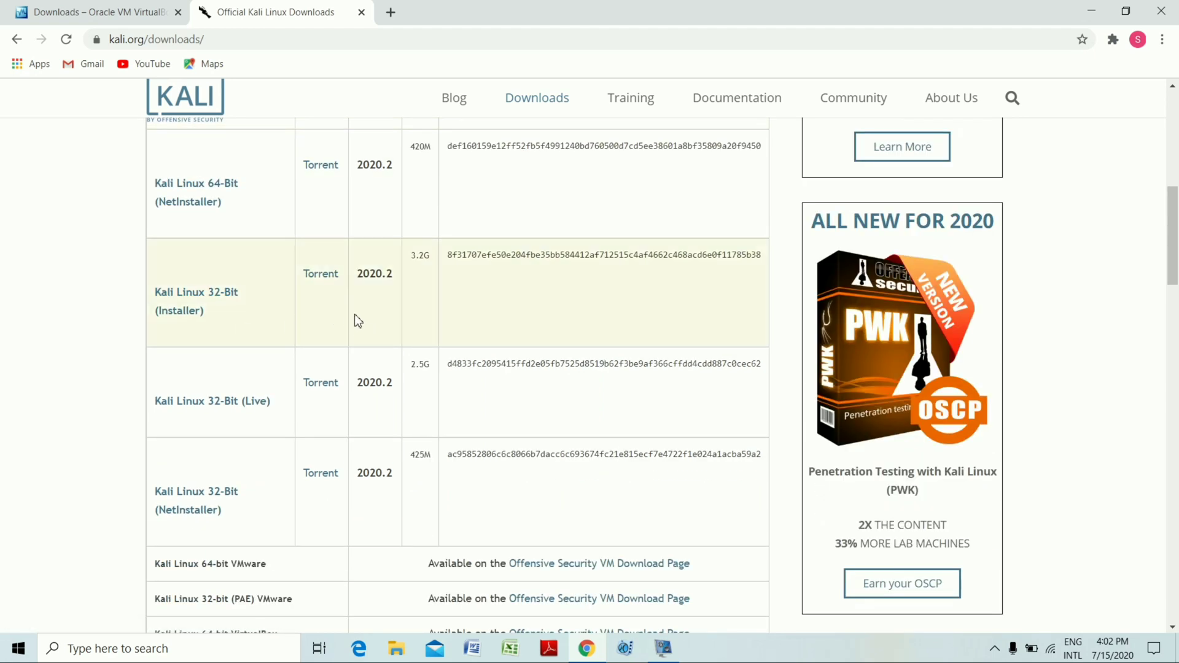
pyautogui.scroll(-4, 376, 336)
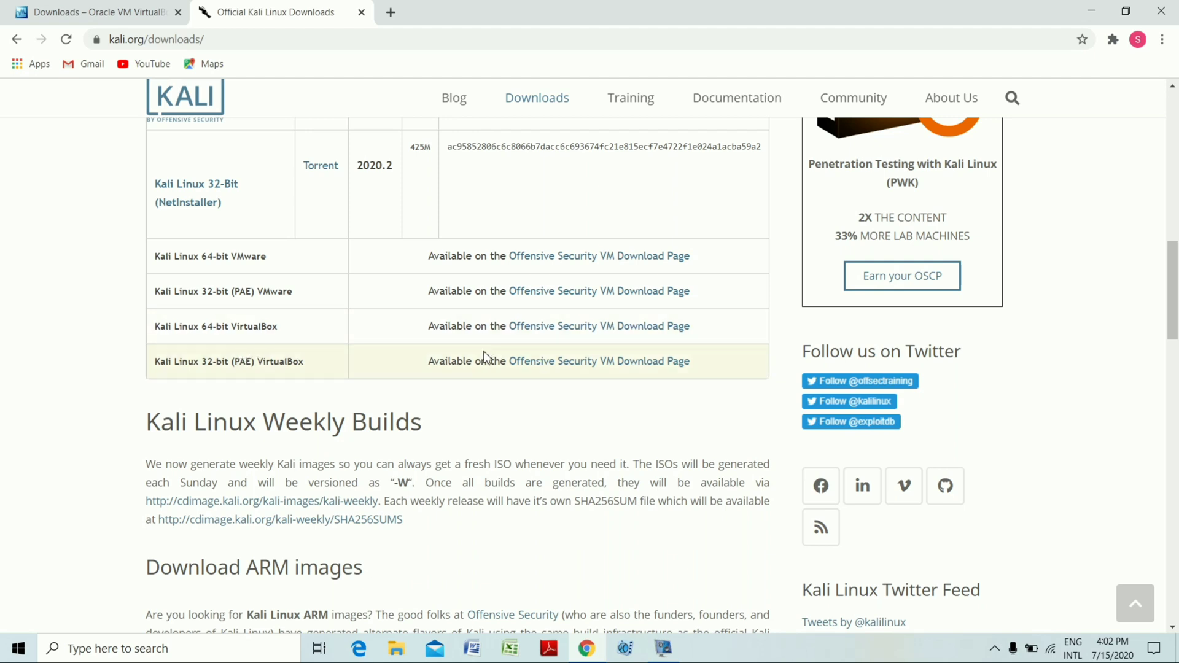
pyautogui.click(567, 332)
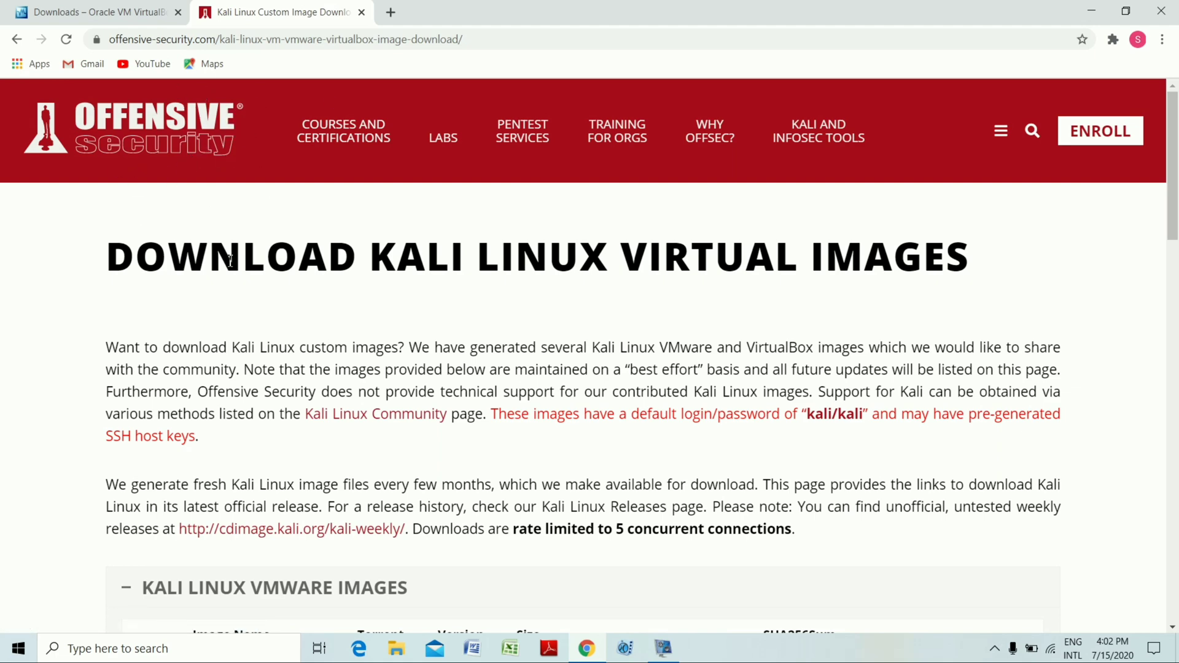
# Expand the Kali Linux VirtualBox images section and start downloading the Kali Linux VirtualBox 64-Bit image.
pyautogui.scroll(-7, 230, 260)
pyautogui.scroll(2, 211, 264)
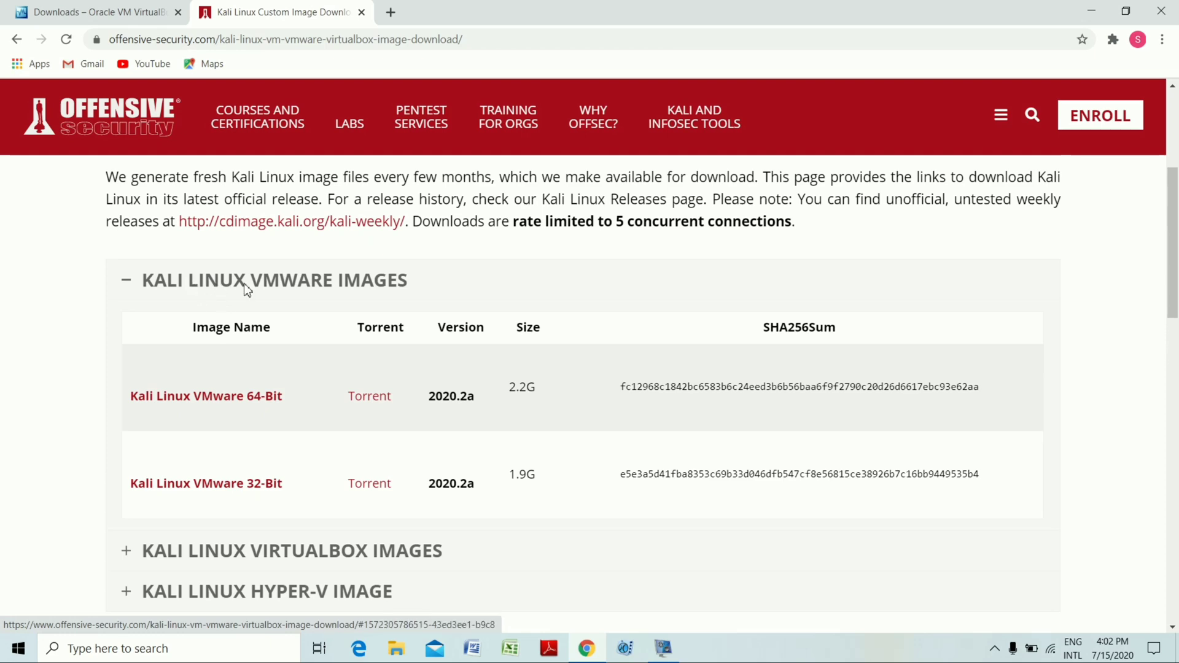
pyautogui.scroll(-3, 245, 290)
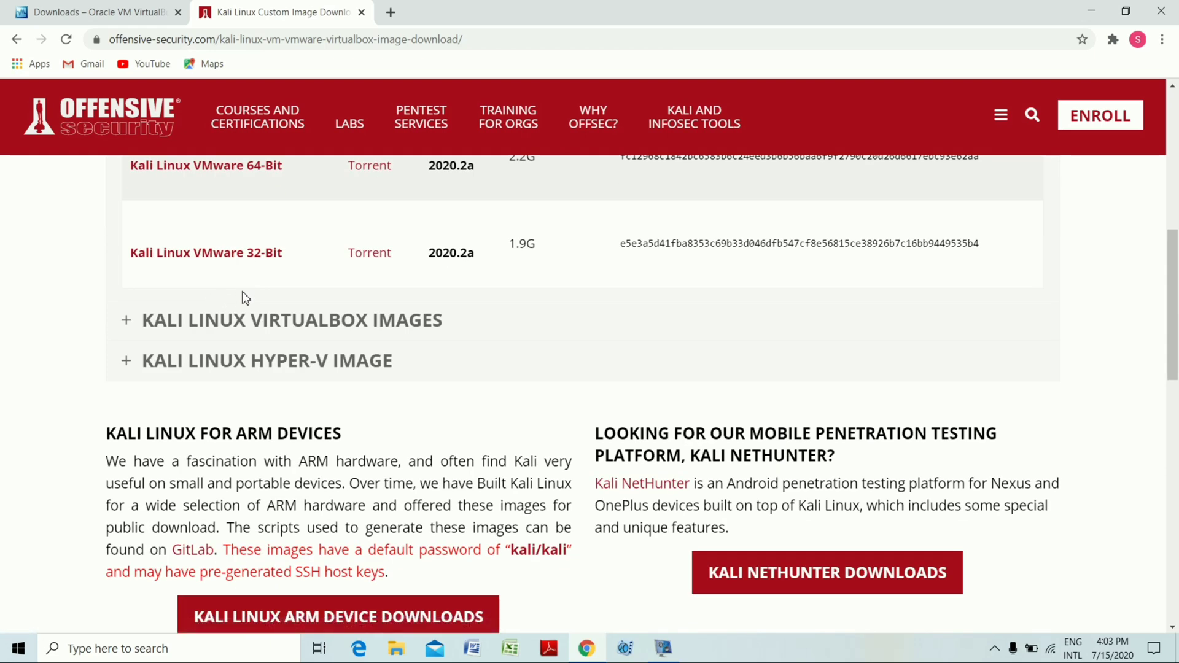
pyautogui.click(117, 320)
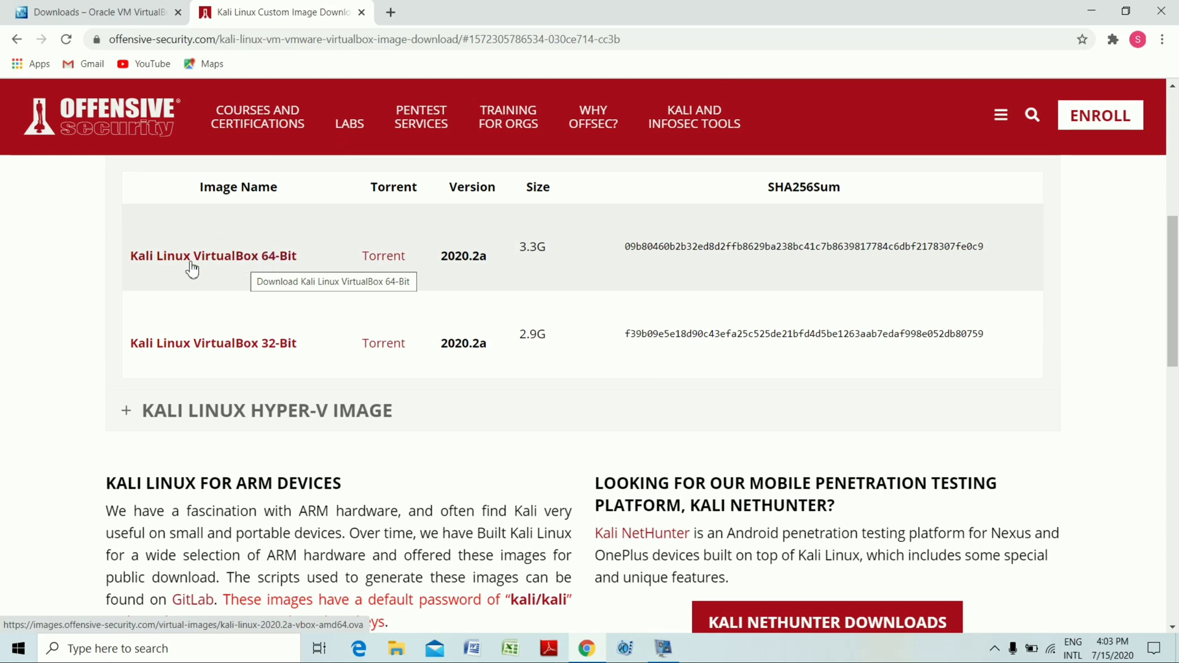
pyautogui.click(252, 260)
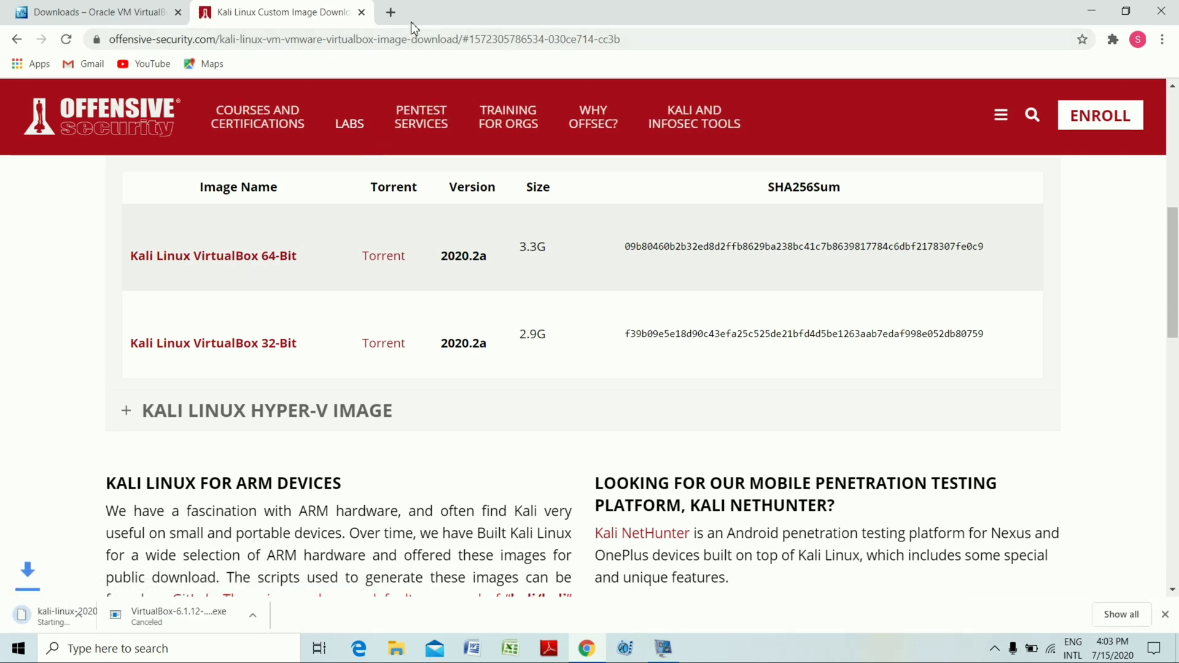
# Cancel the kali-linux-2020.2a-vbox-amd64.ova download from the downloads page and close the browser.
pyautogui.click(390, 12)
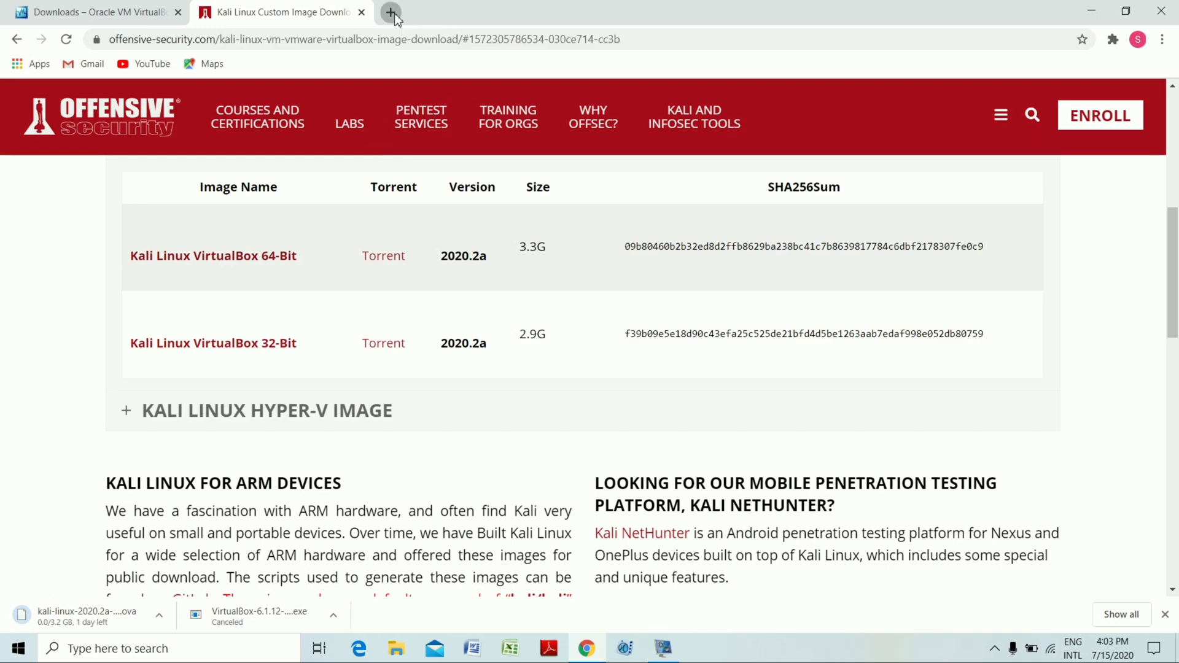
pyautogui.hotkey('ctrl', 'j')
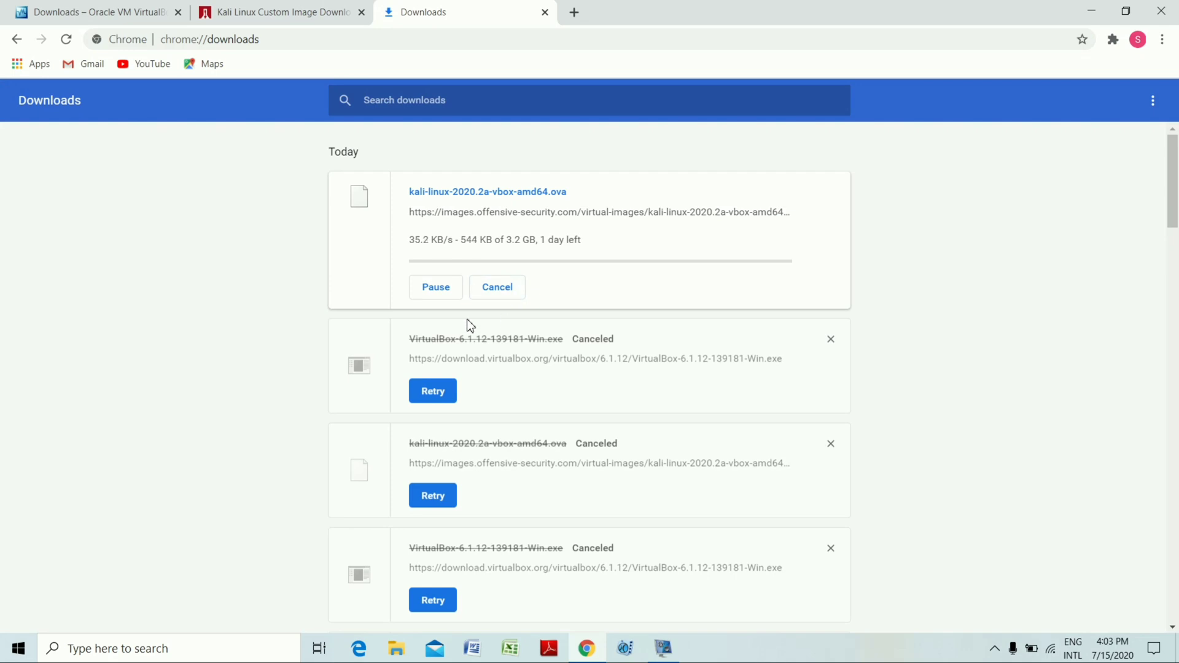
pyautogui.click(476, 296)
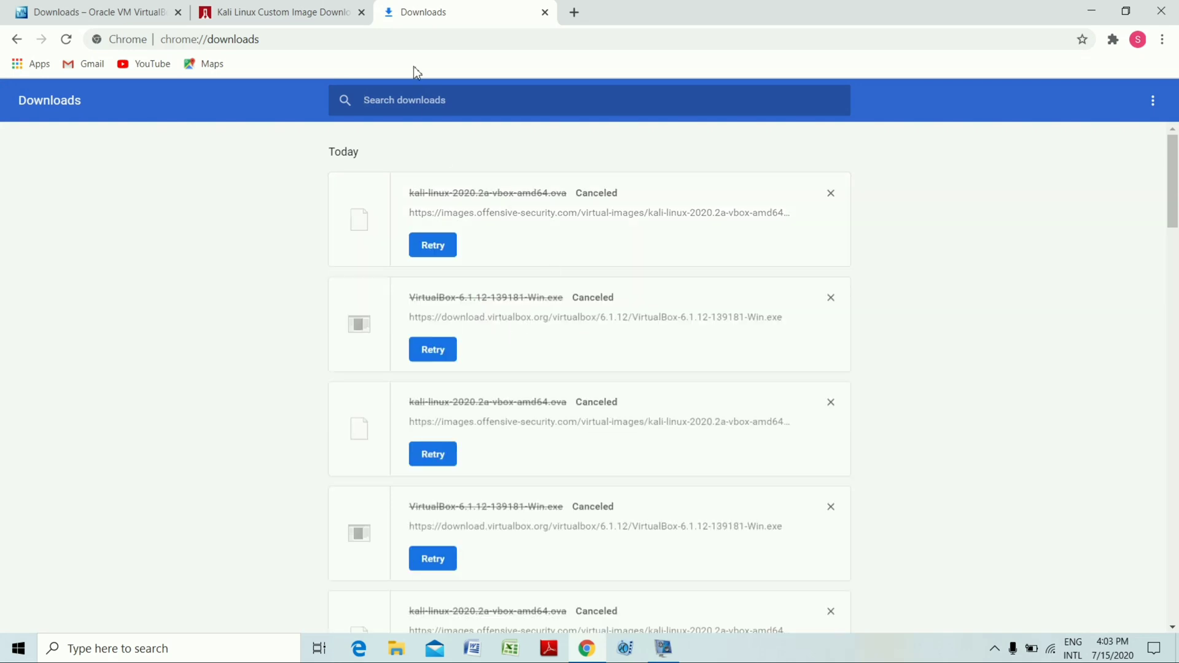
pyautogui.click(1161, 11)
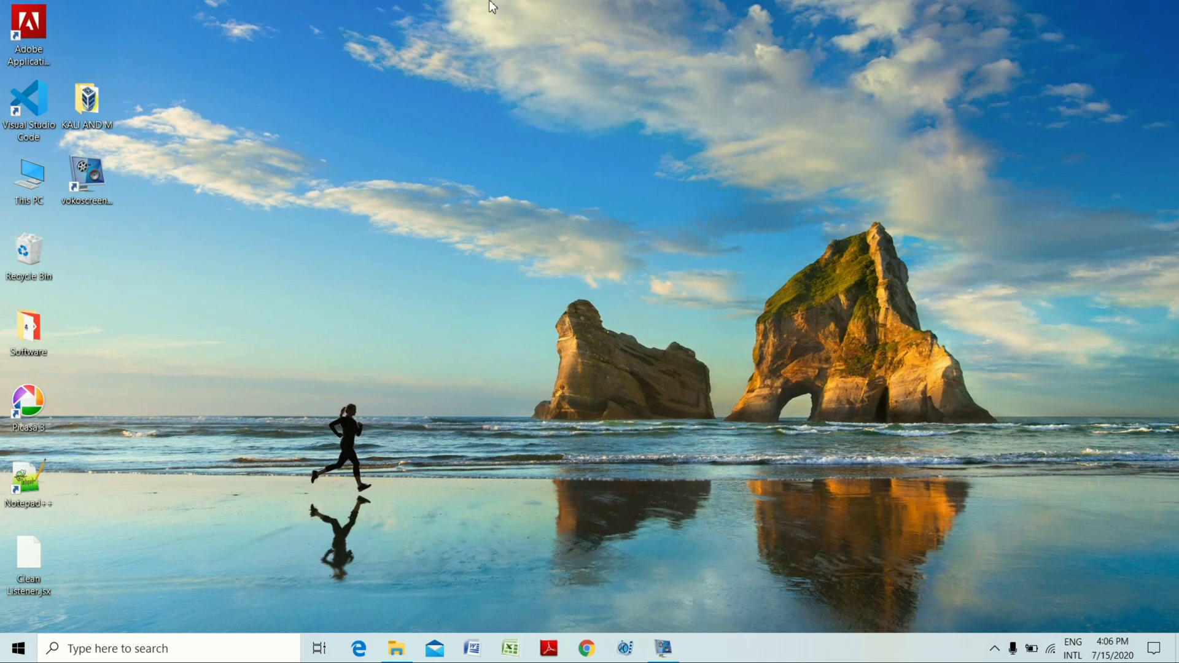
# Open the KALI AND M folder on the desktop and check the files in its kali-linux-2020-2a-vbox-amd64-ova subfolder.
pyautogui.doubleClick(92, 103)
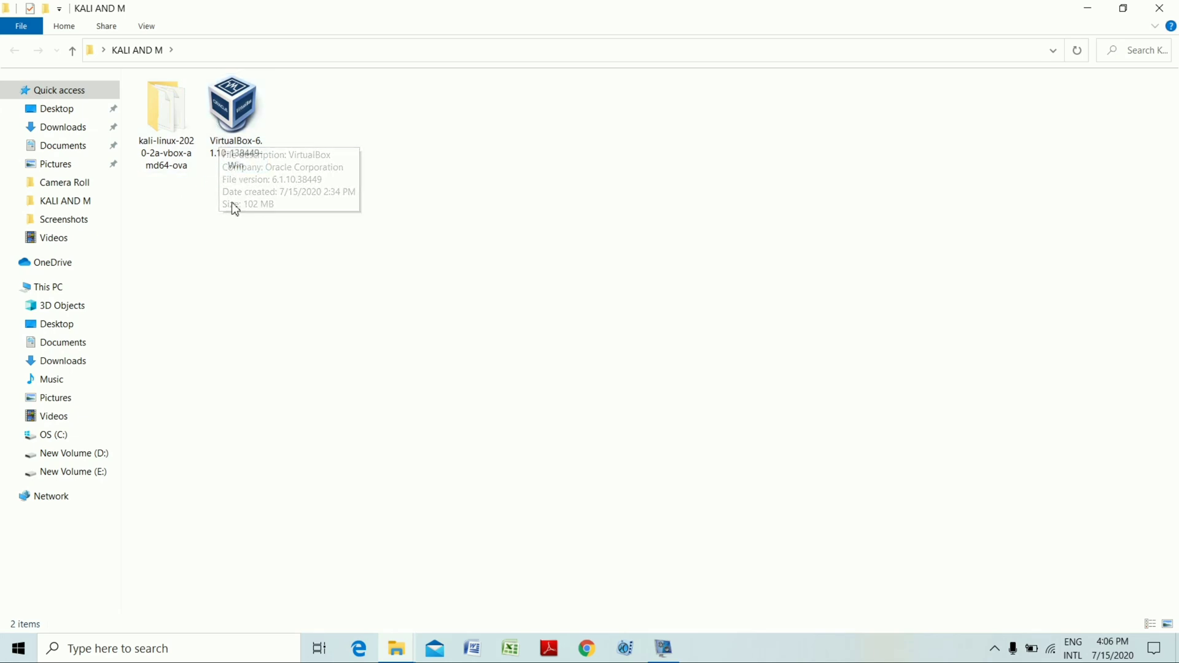
pyautogui.doubleClick(194, 156)
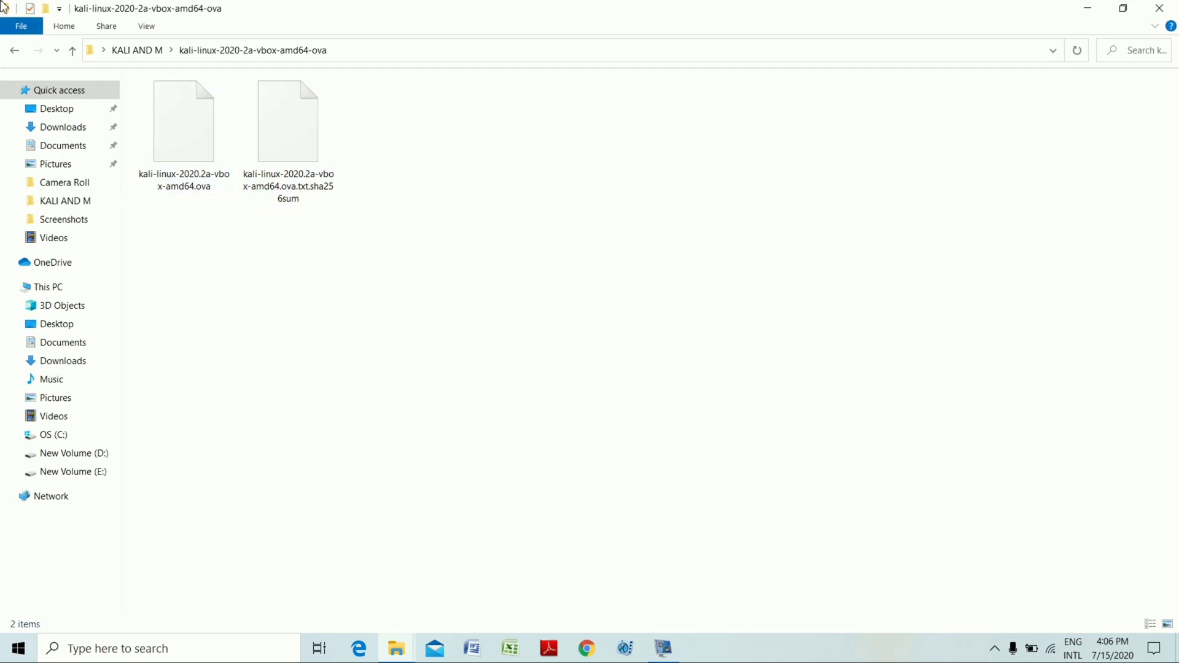
pyautogui.click(14, 50)
# Install Oracle VM VirtualBox 6.1.10 from the VirtualBox-6.1.10-138449-Win installer with the default options, and bring up VirtualBox Manager.
pyautogui.click(242, 107)
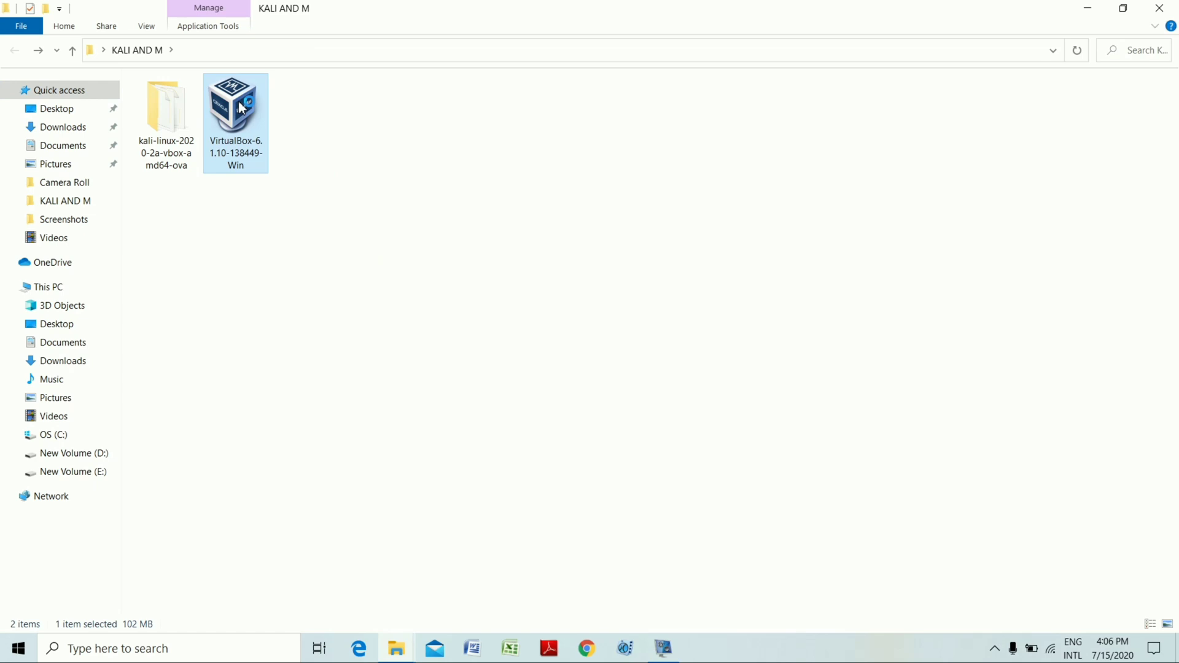
pyautogui.doubleClick(241, 108)
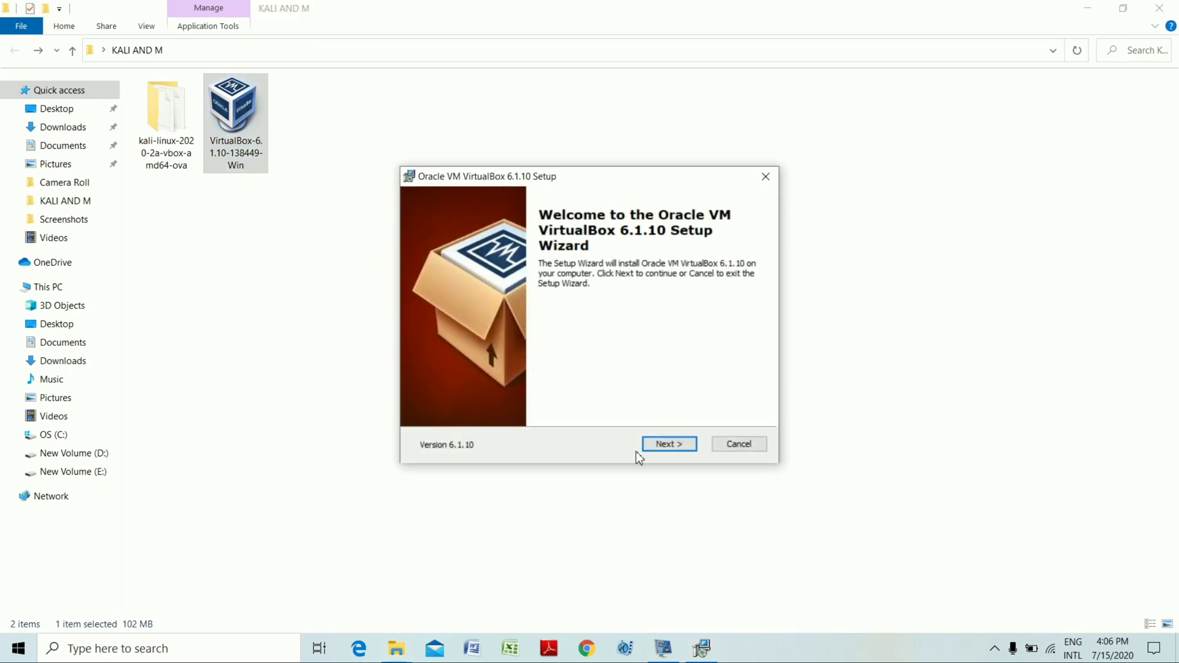
pyautogui.click(667, 450)
pyautogui.click(667, 451)
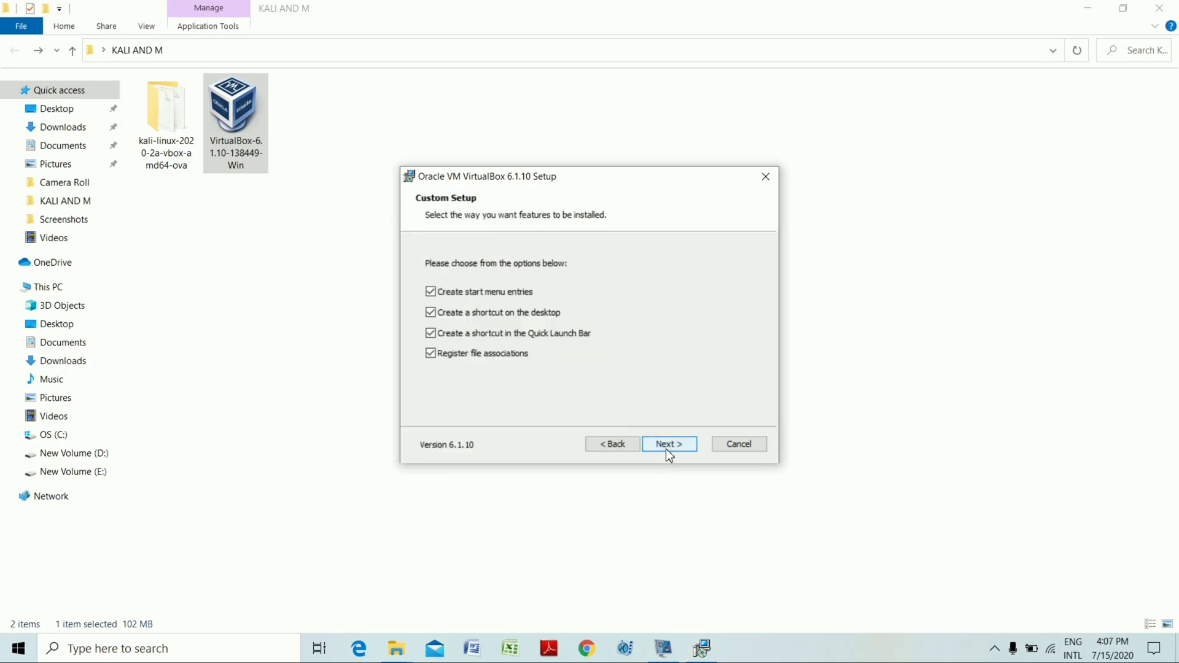
pyautogui.click(666, 450)
pyautogui.click(667, 450)
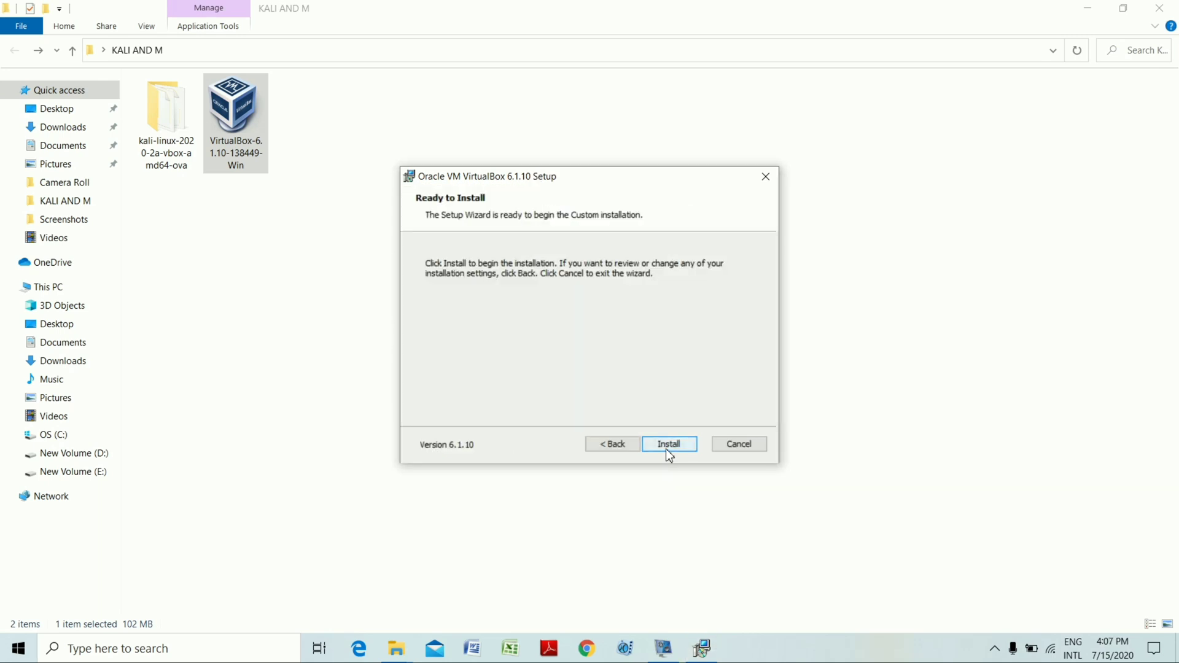
pyautogui.click(666, 450)
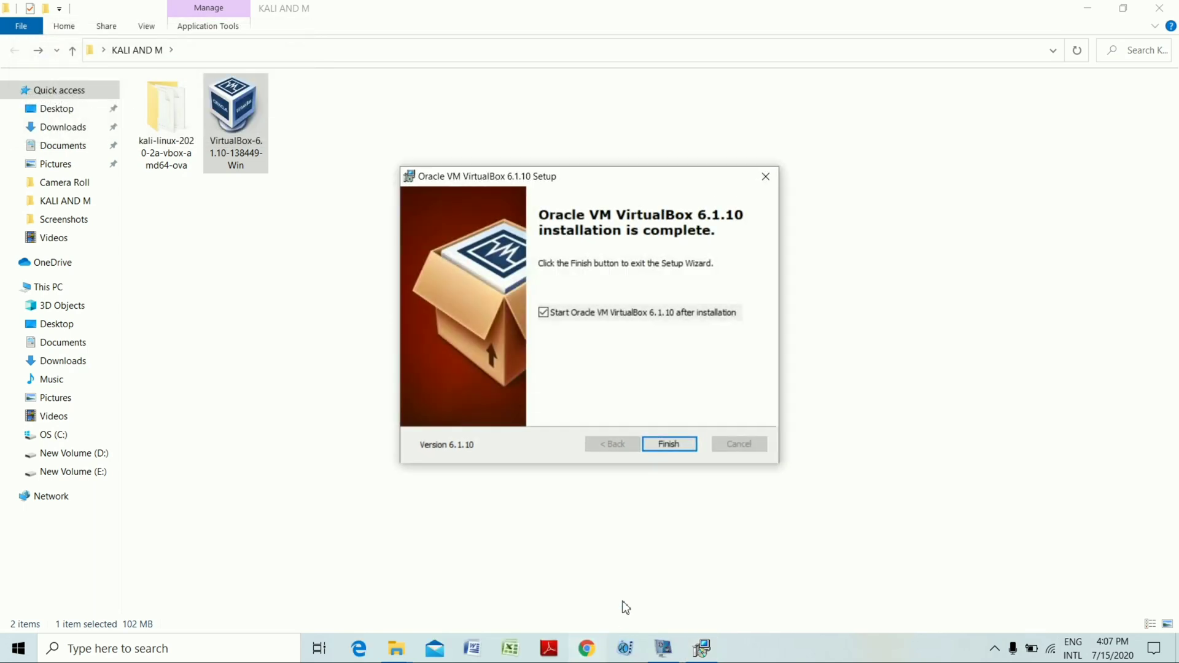
pyautogui.click(665, 440)
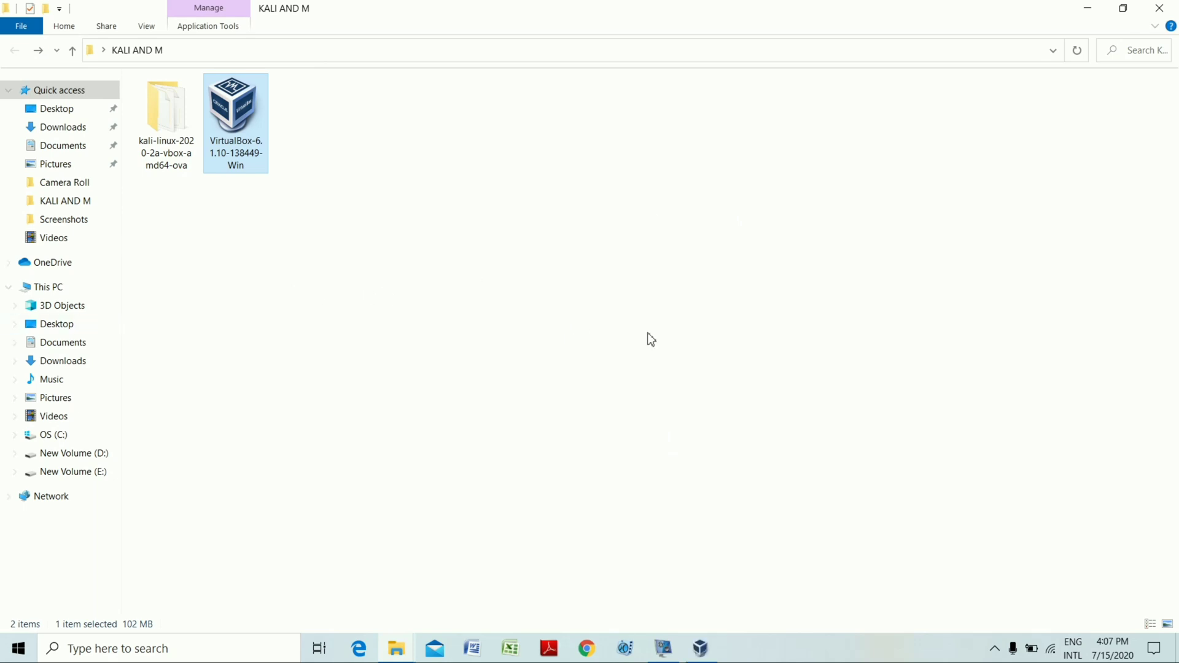
pyautogui.click(709, 653)
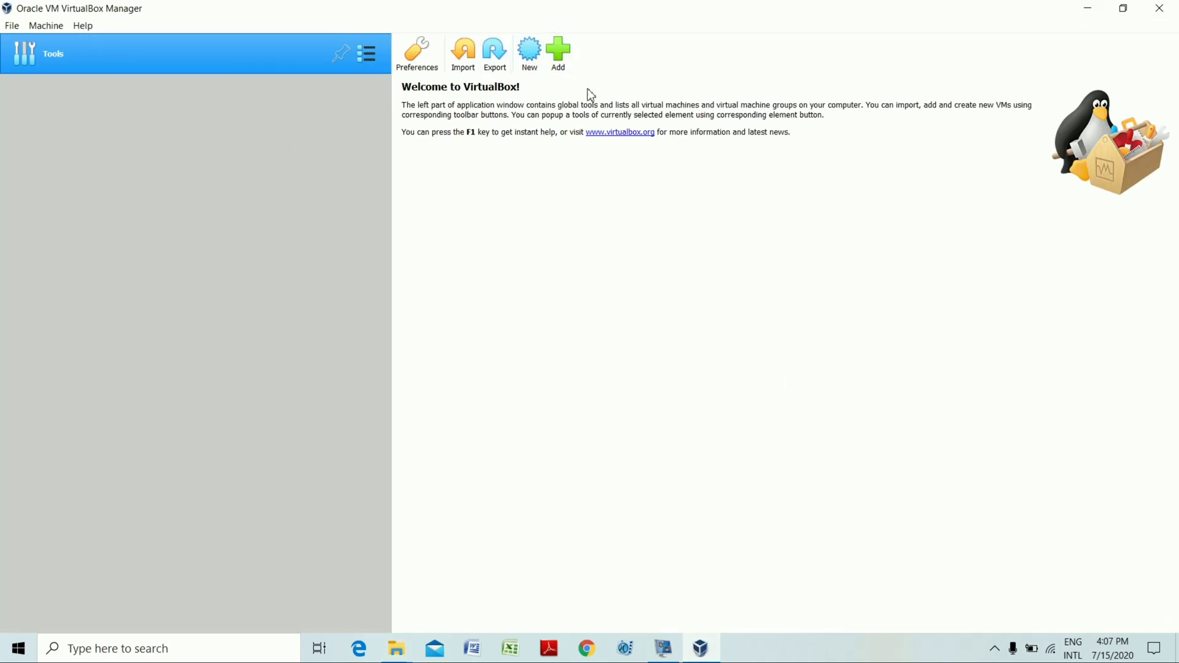
# Minimise VirtualBox Manager and open the kali-linux-2020-2a-vbox-amd64-ova folder in File Explorer.
pyautogui.click(1105, 7)
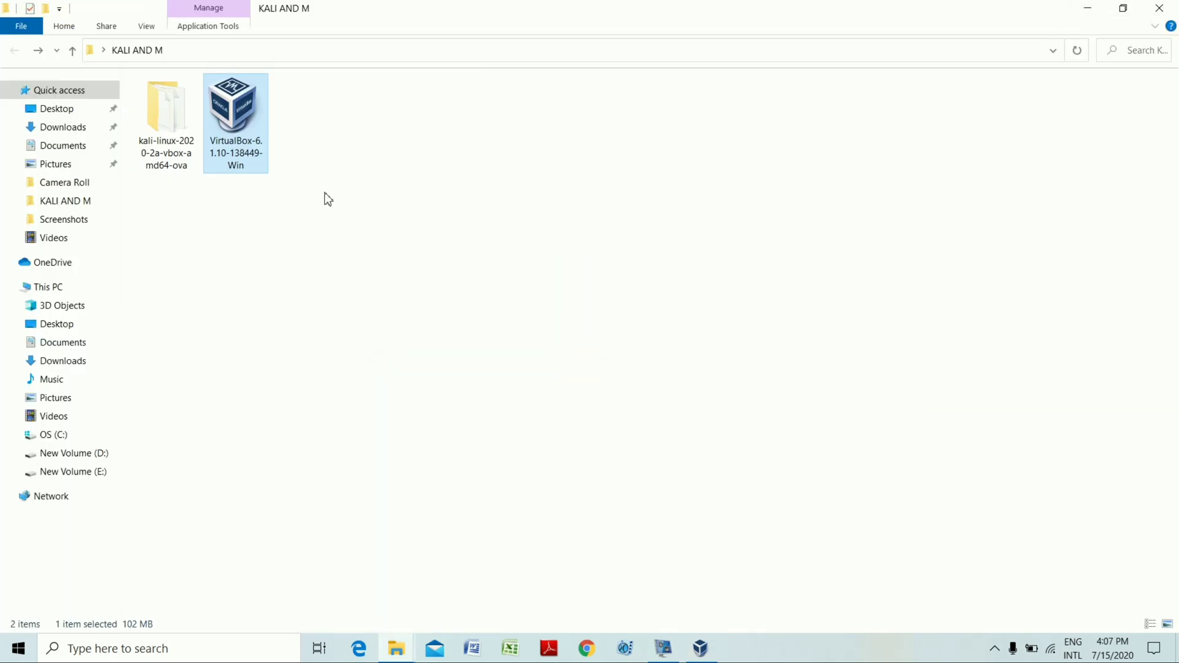
pyautogui.doubleClick(165, 155)
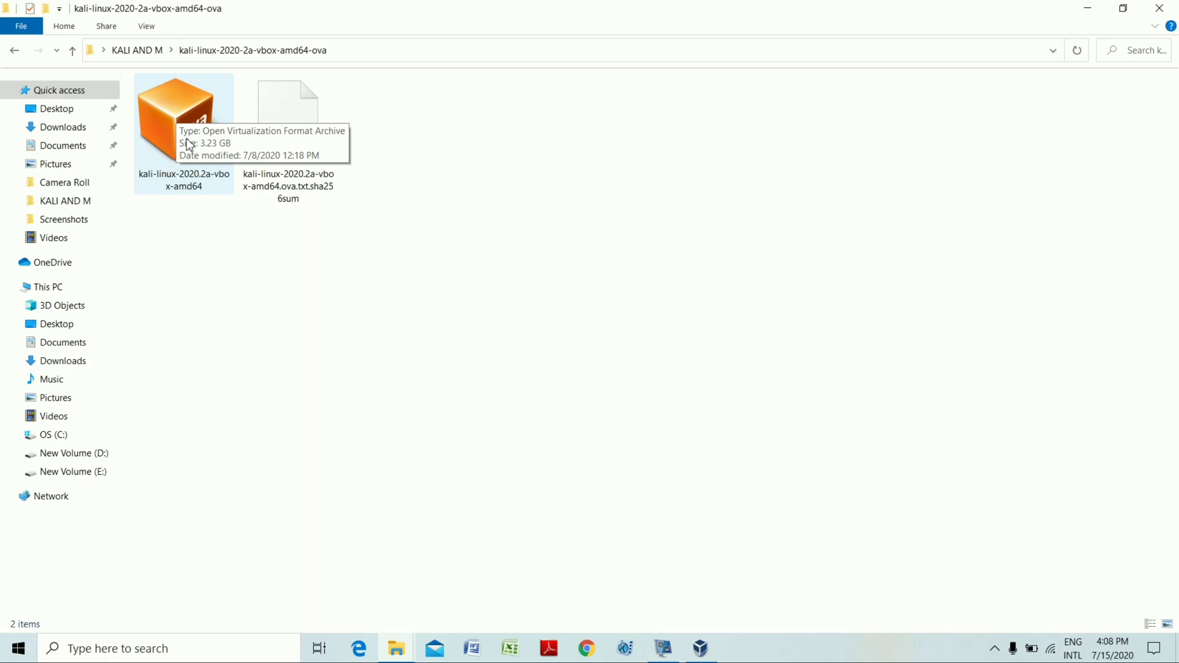
pyautogui.click(15, 51)
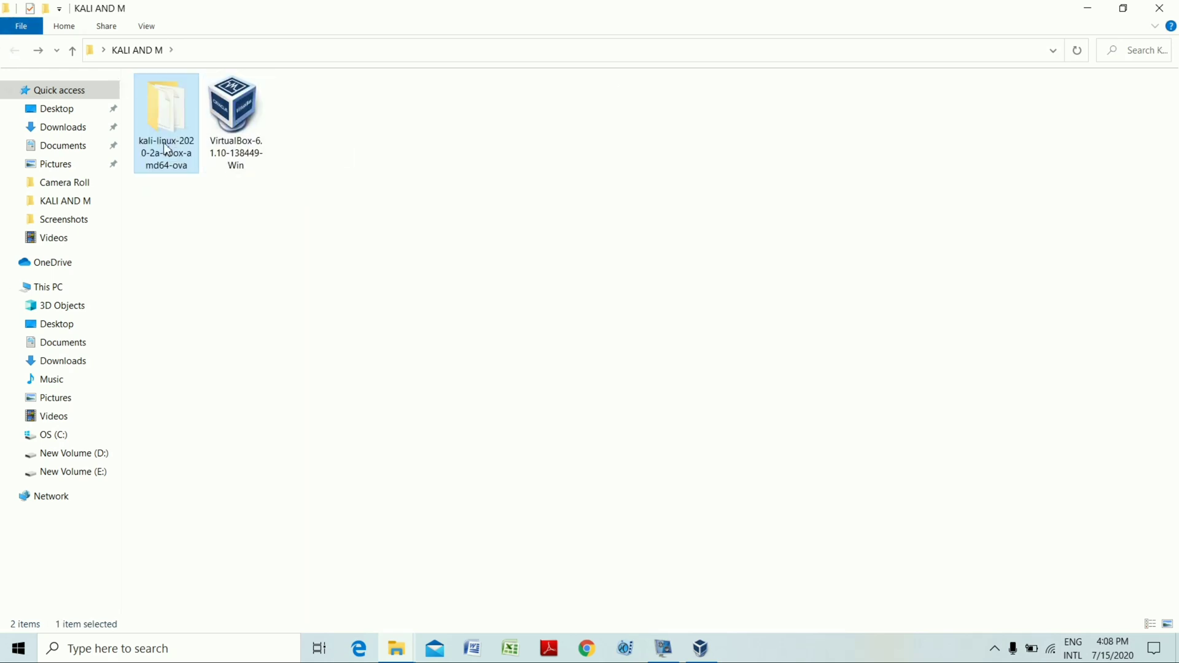
pyautogui.doubleClick(165, 150)
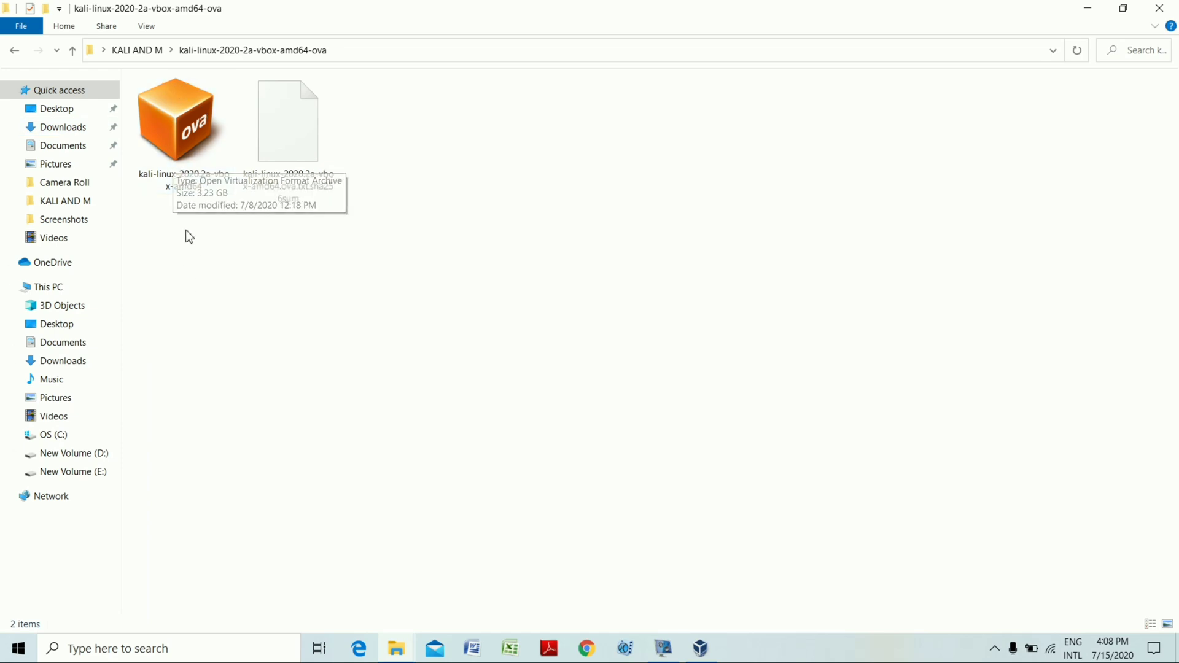
# Import the kali-linux-2020.2a-vbox-amd64 OVA appliance into VirtualBox with its default settings and accept the software licence agreement.
pyautogui.doubleClick(208, 127)
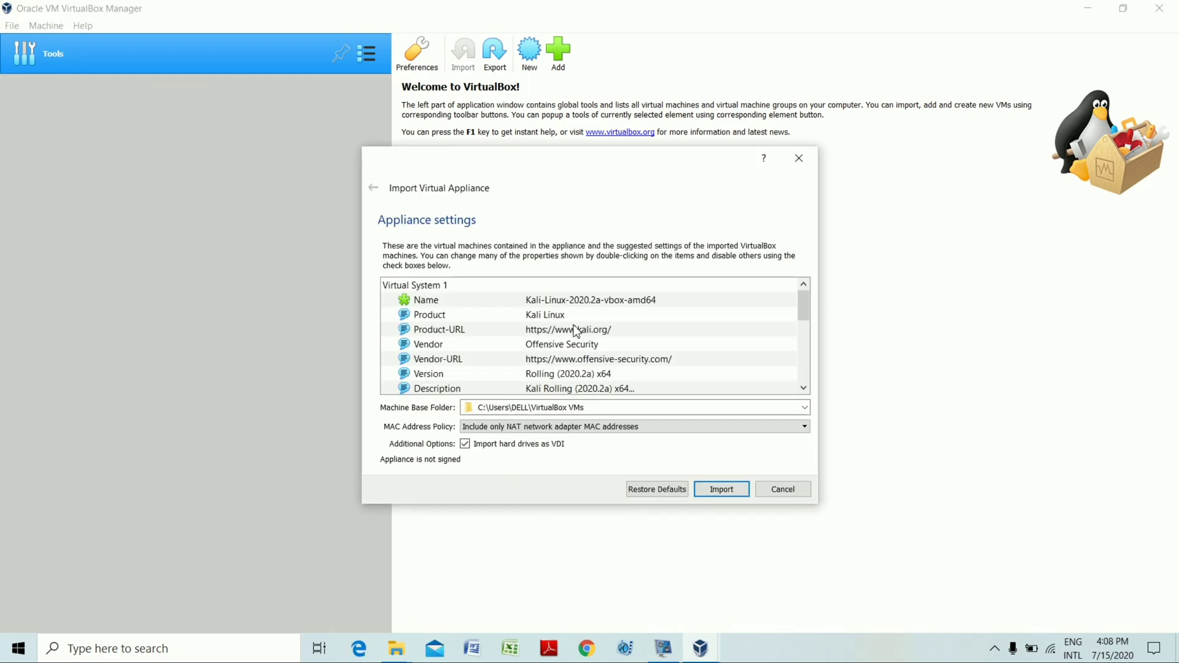
pyautogui.scroll(-2, 576, 331)
pyautogui.scroll(-3, 574, 332)
pyautogui.scroll(5, 577, 329)
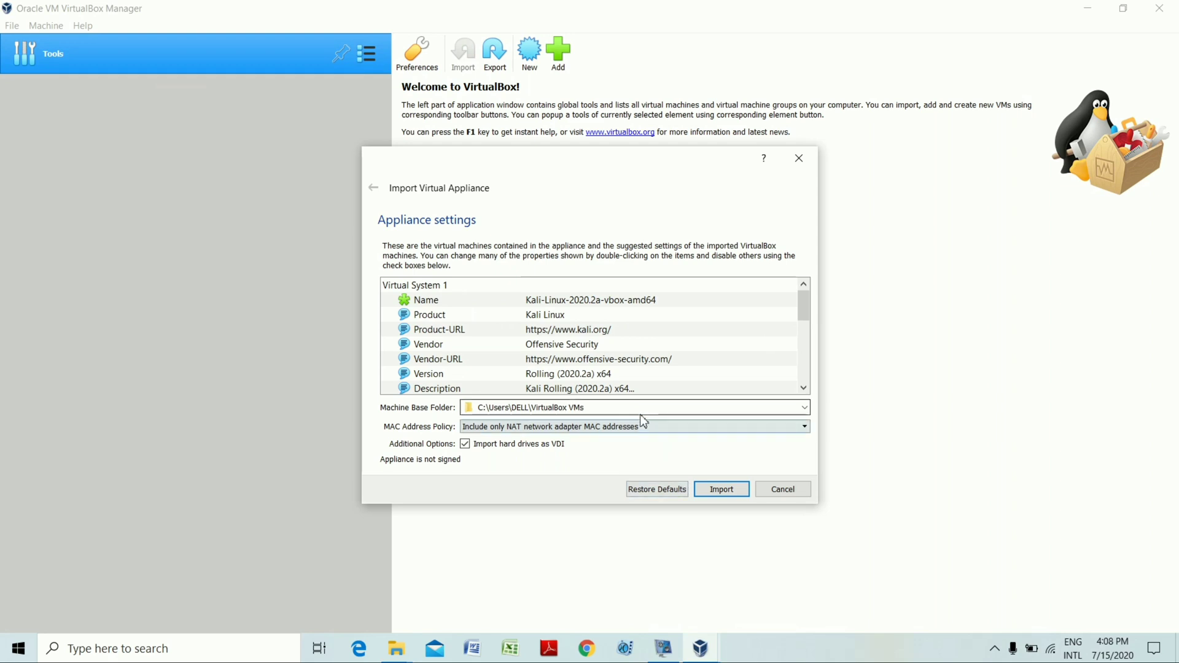
pyautogui.click(736, 493)
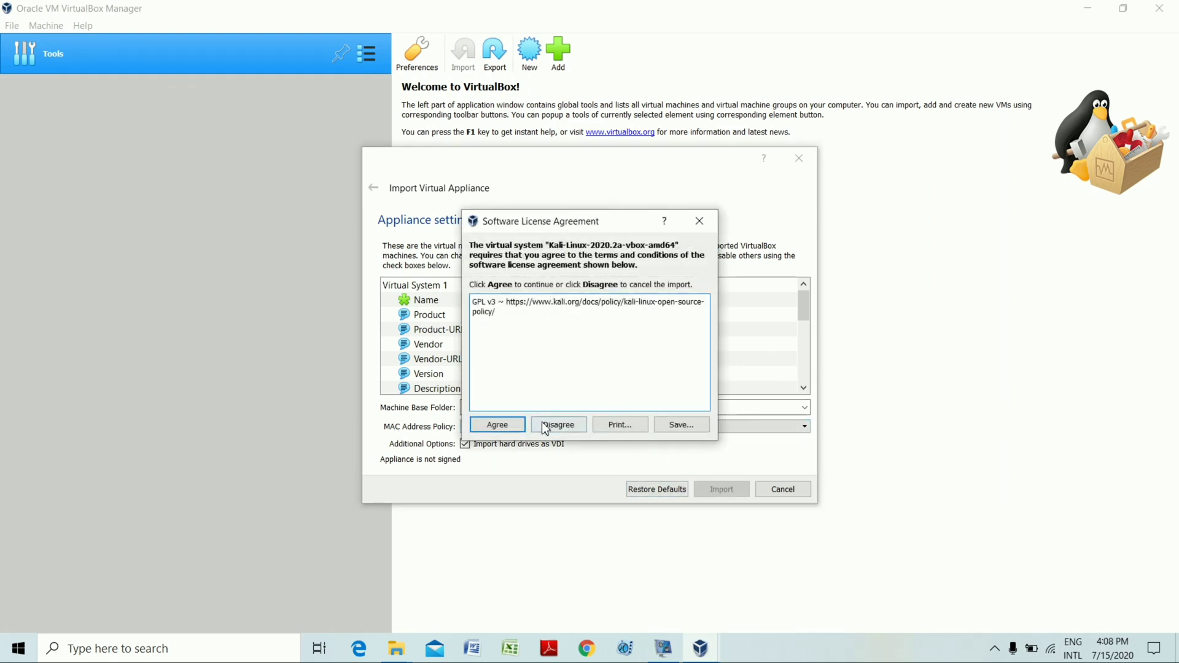
pyautogui.click(515, 426)
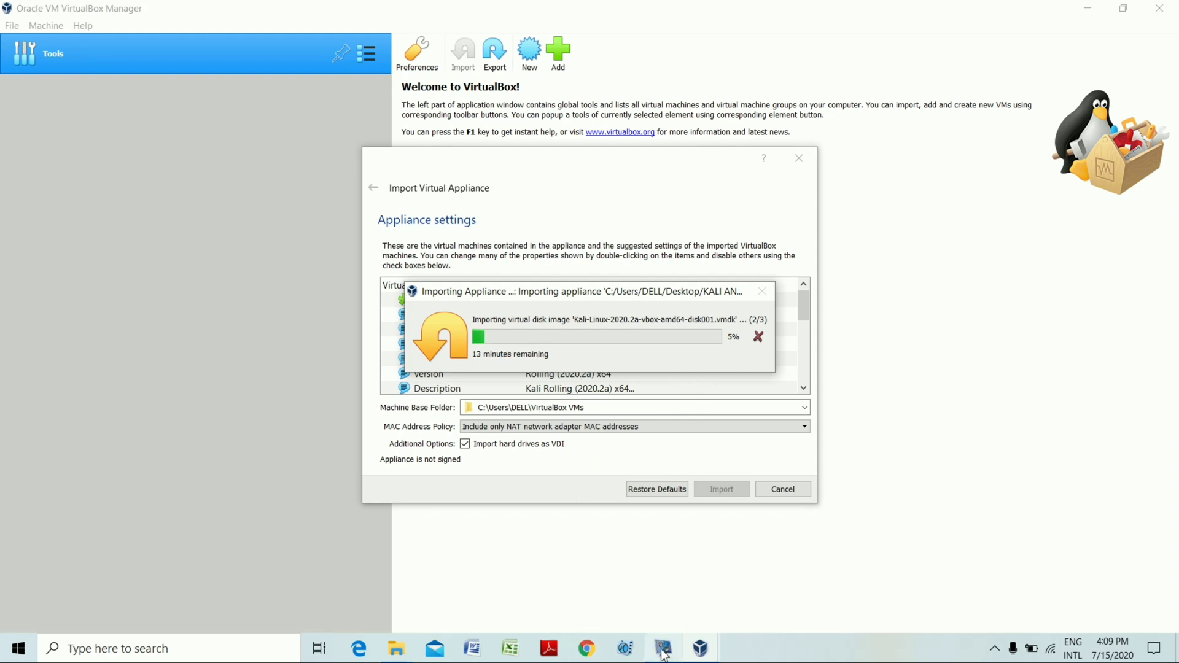
pyautogui.moveTo(664, 656)
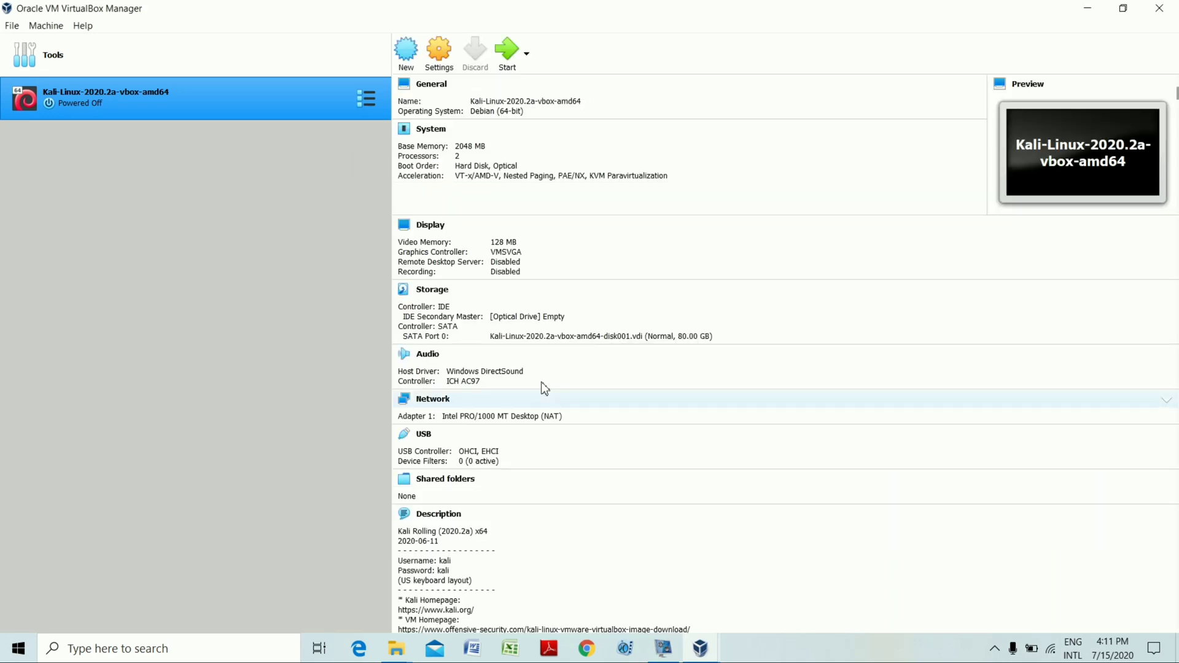
# Check the imported Kali machine's details and reduce its base memory to 1472 MB in the system settings.
pyautogui.scroll(-4, 565, 378)
pyautogui.scroll(4, 570, 386)
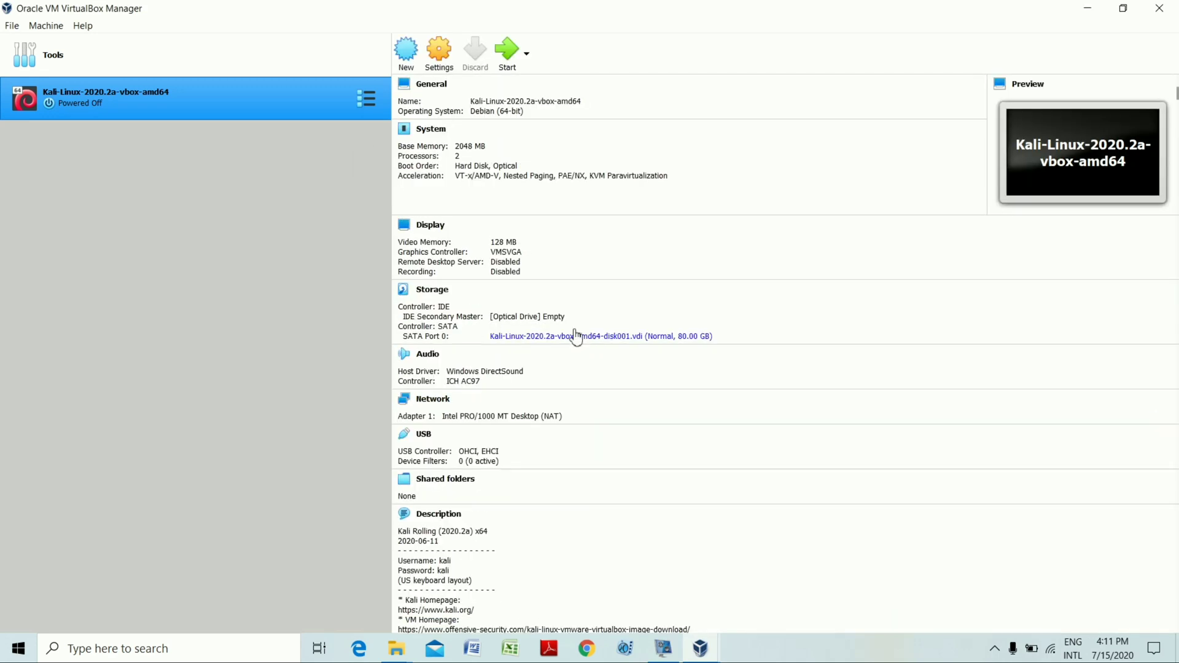
pyautogui.click(450, 75)
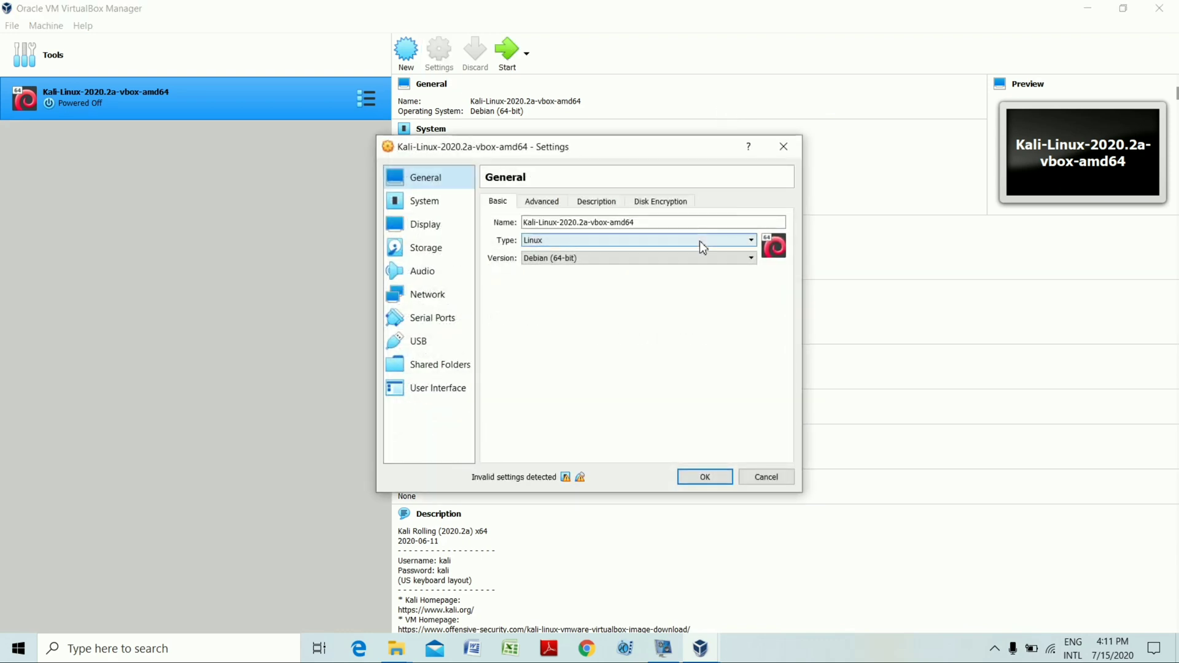
pyautogui.click(424, 205)
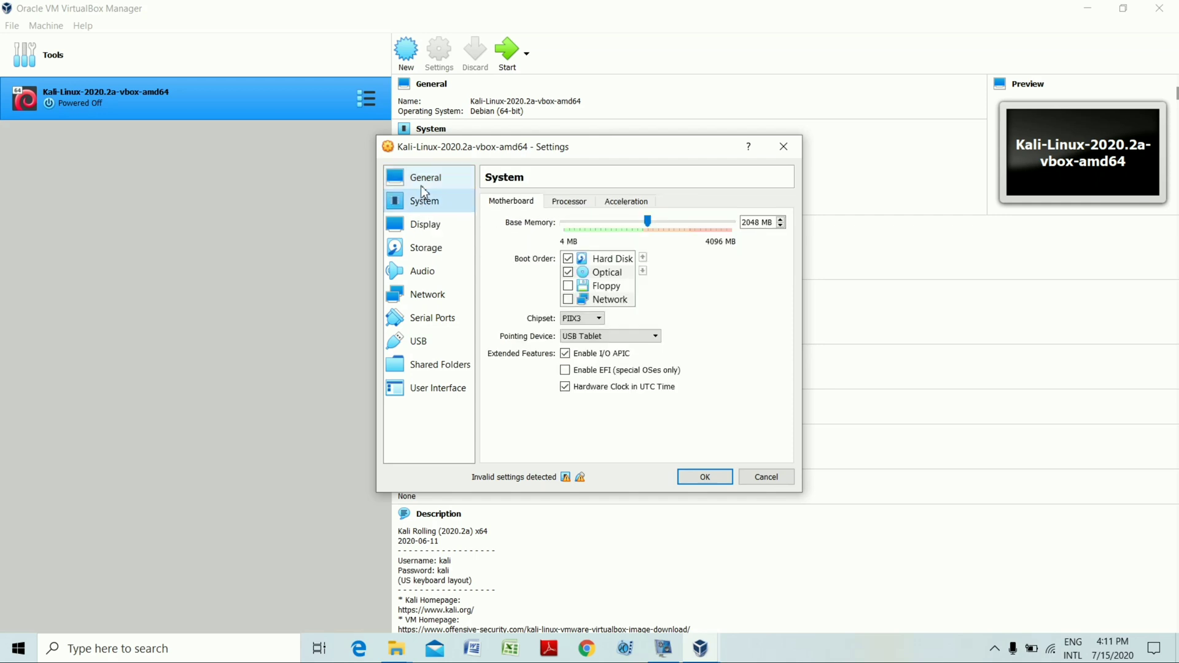
pyautogui.click(422, 185)
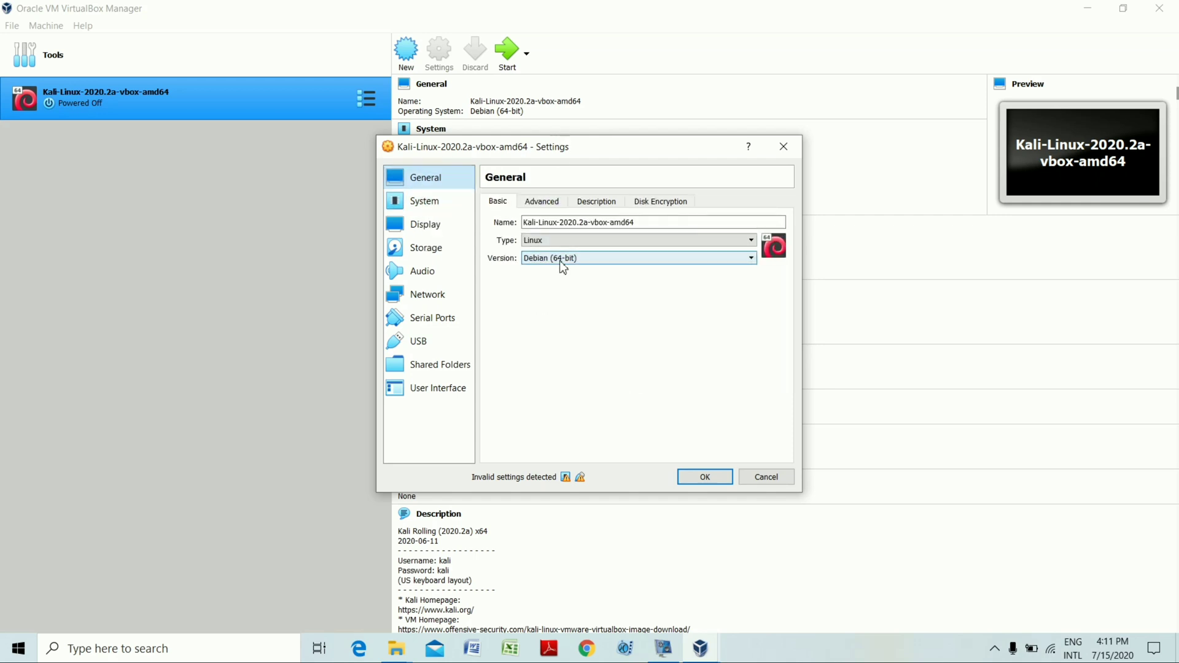
pyautogui.click(441, 204)
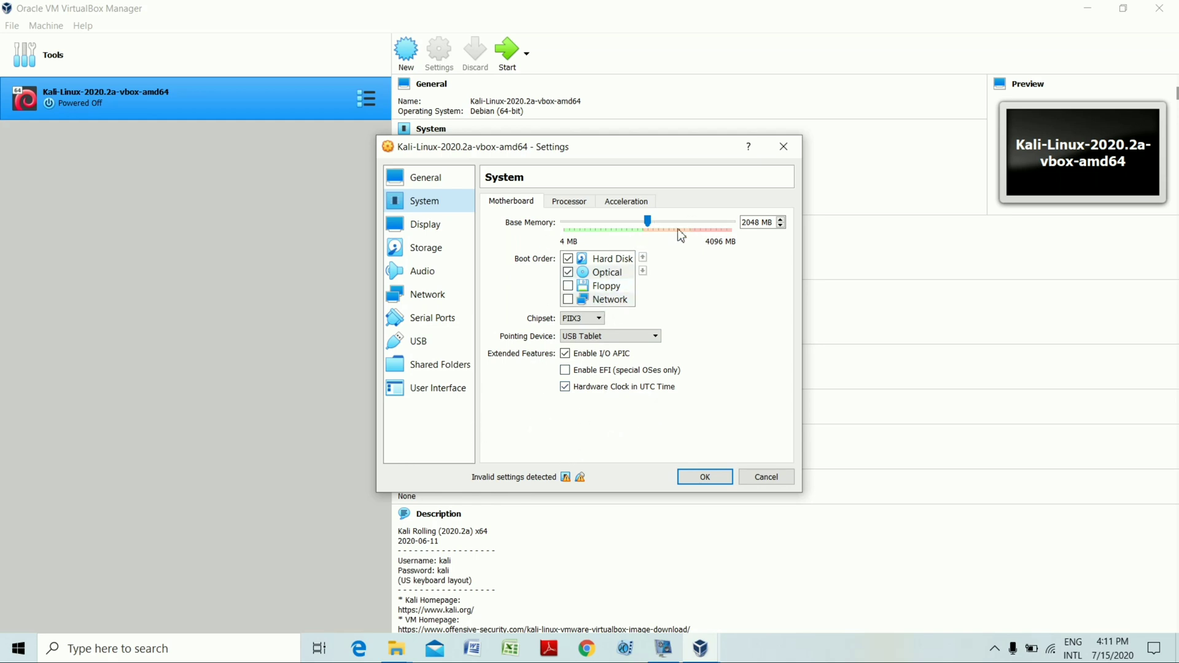
pyautogui.click(631, 230)
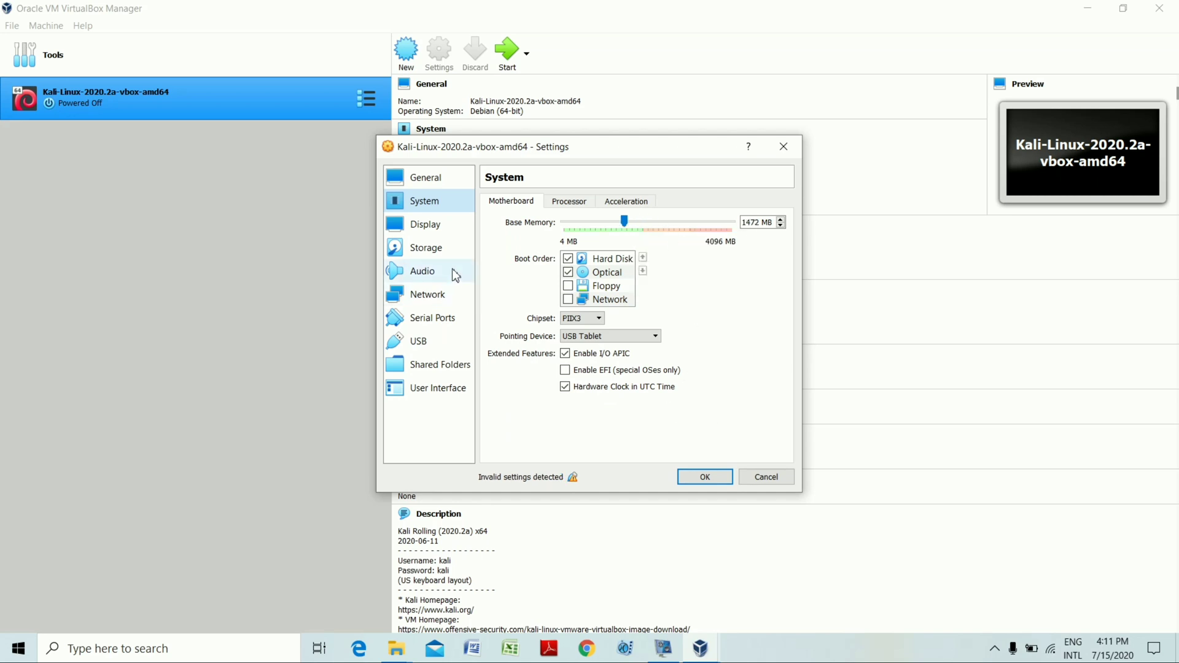
# Review the machine's display, storage, audio, network, serial port, USB and shared folder settings, and save the configuration.
pyautogui.click(440, 231)
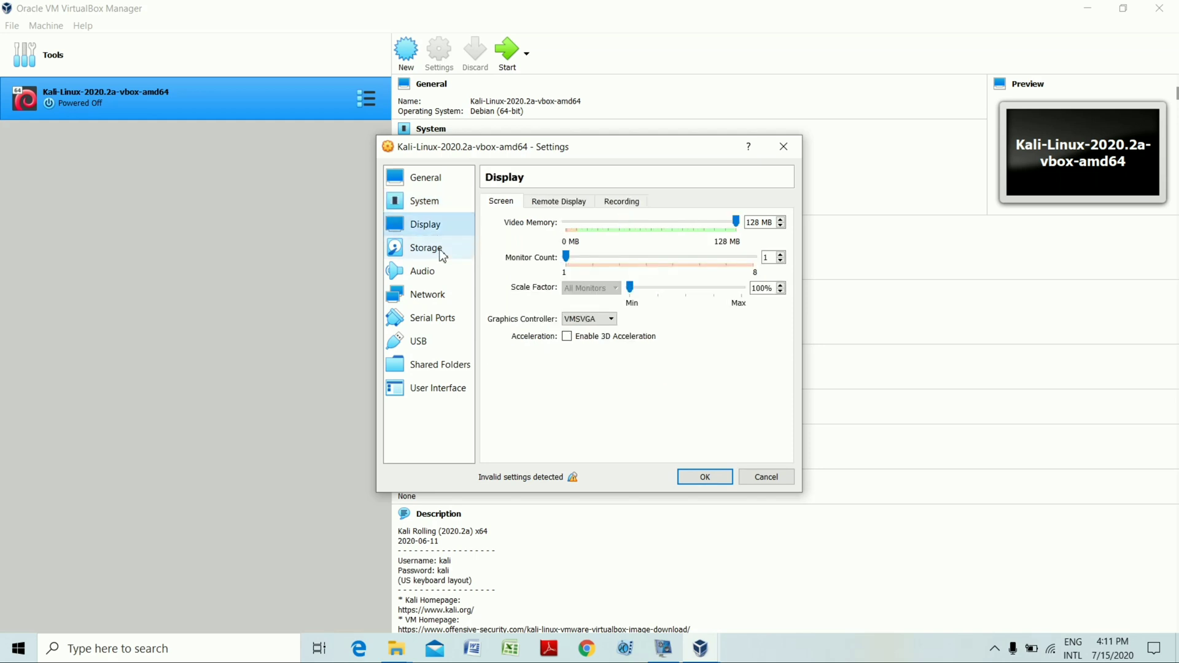
pyautogui.click(442, 254)
pyautogui.click(440, 273)
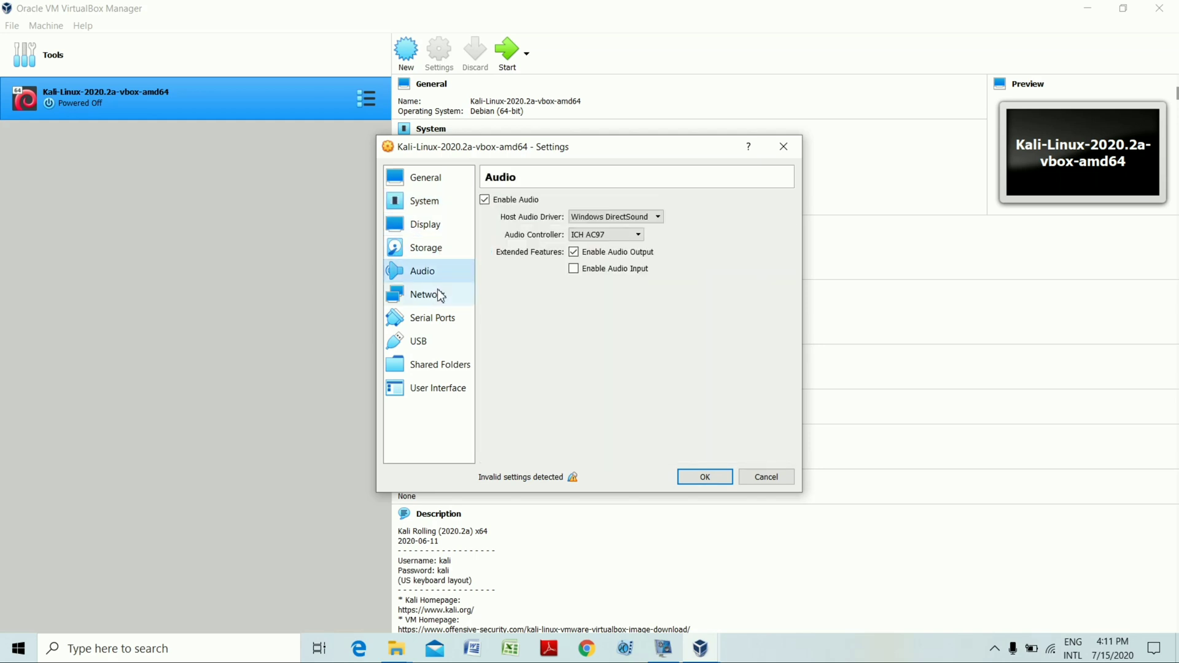
pyautogui.click(440, 295)
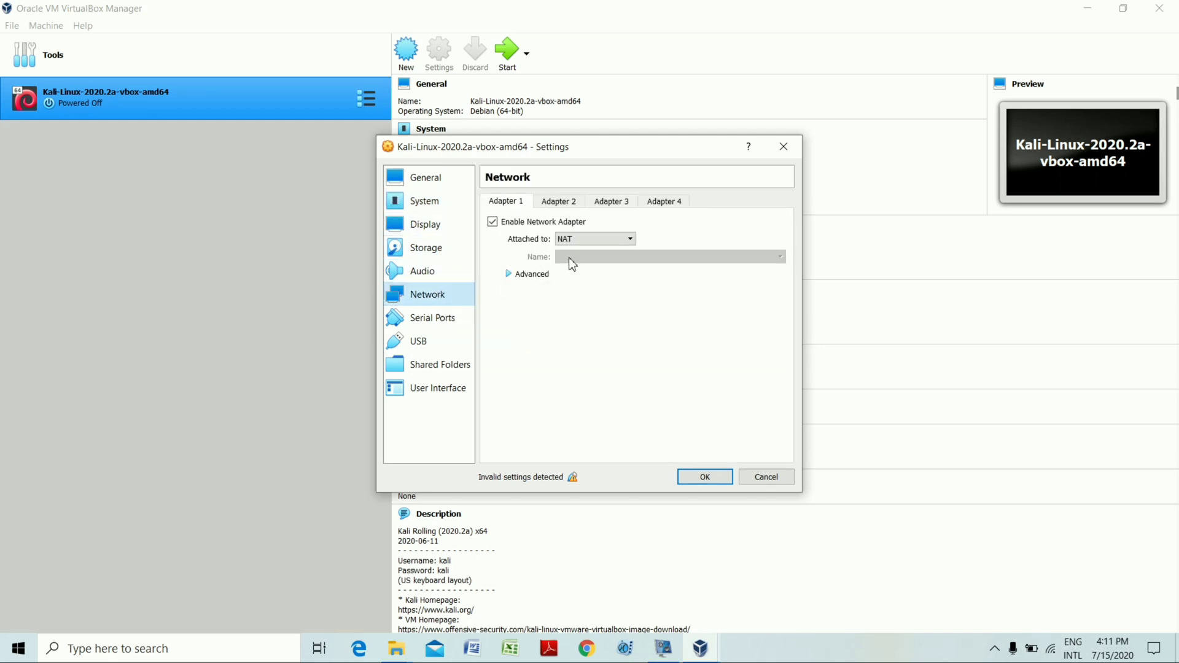
pyautogui.click(580, 241)
pyautogui.click(581, 241)
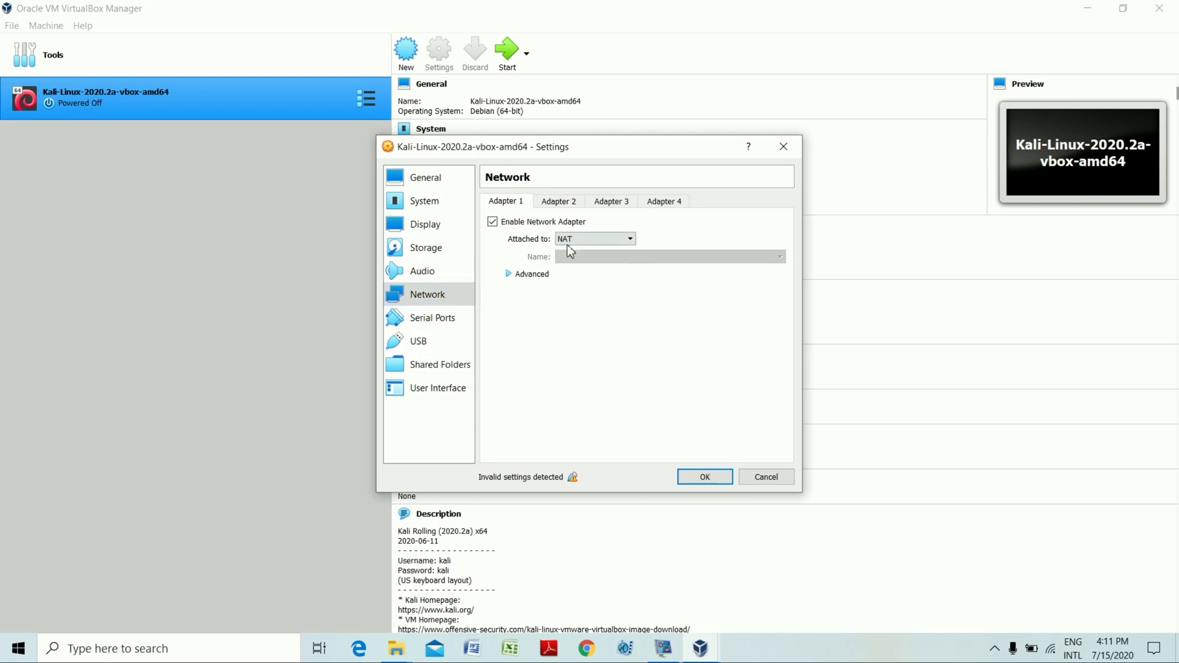
pyautogui.click(444, 319)
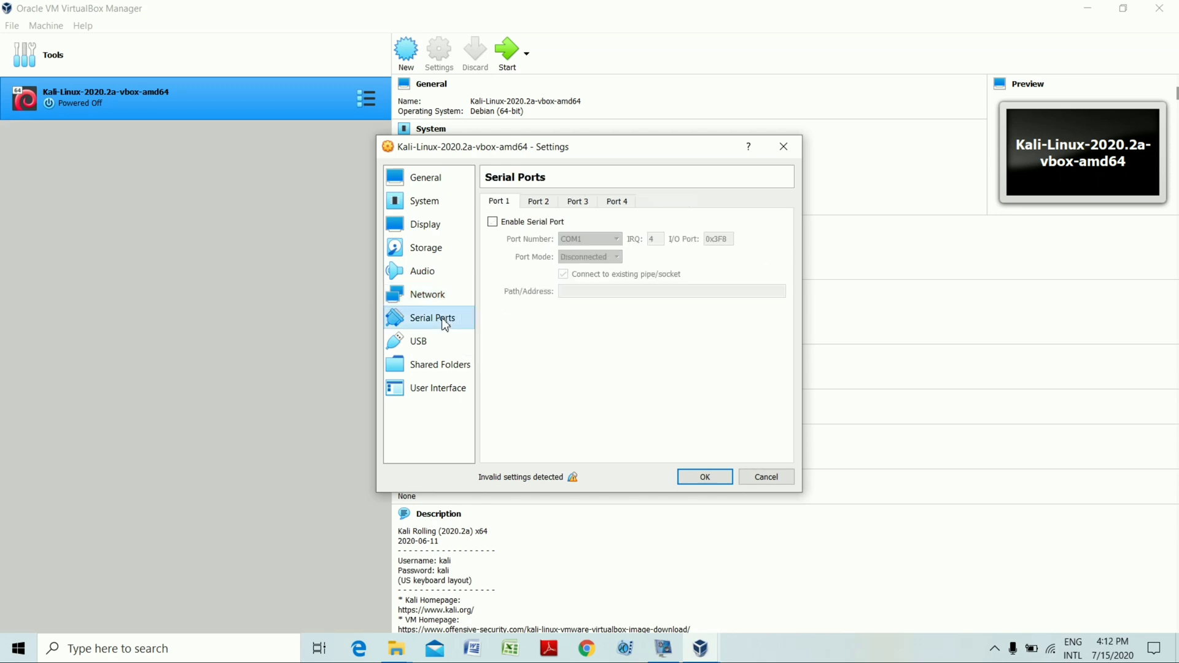
pyautogui.click(419, 345)
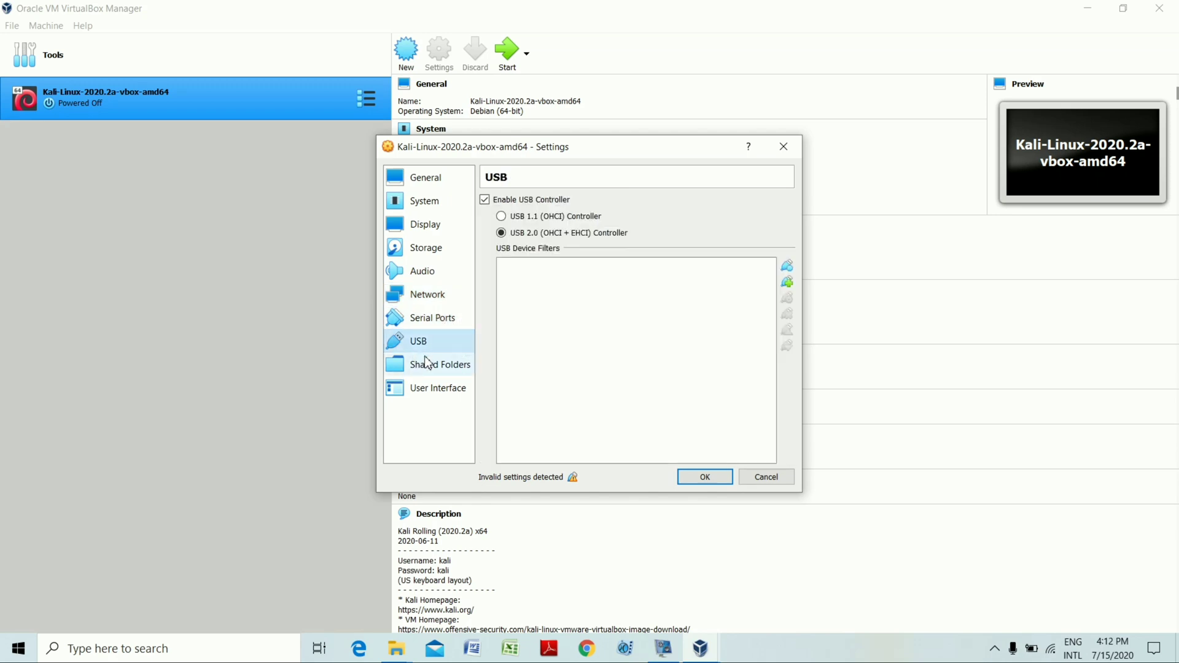
pyautogui.click(428, 365)
pyautogui.click(444, 186)
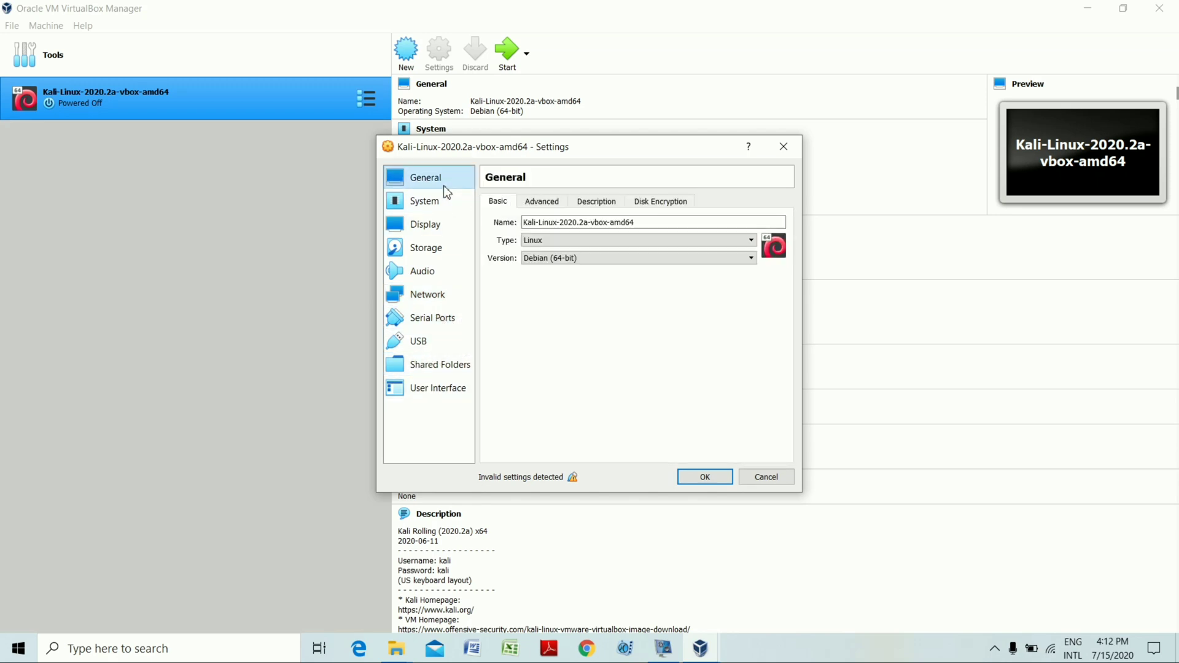
pyautogui.click(441, 211)
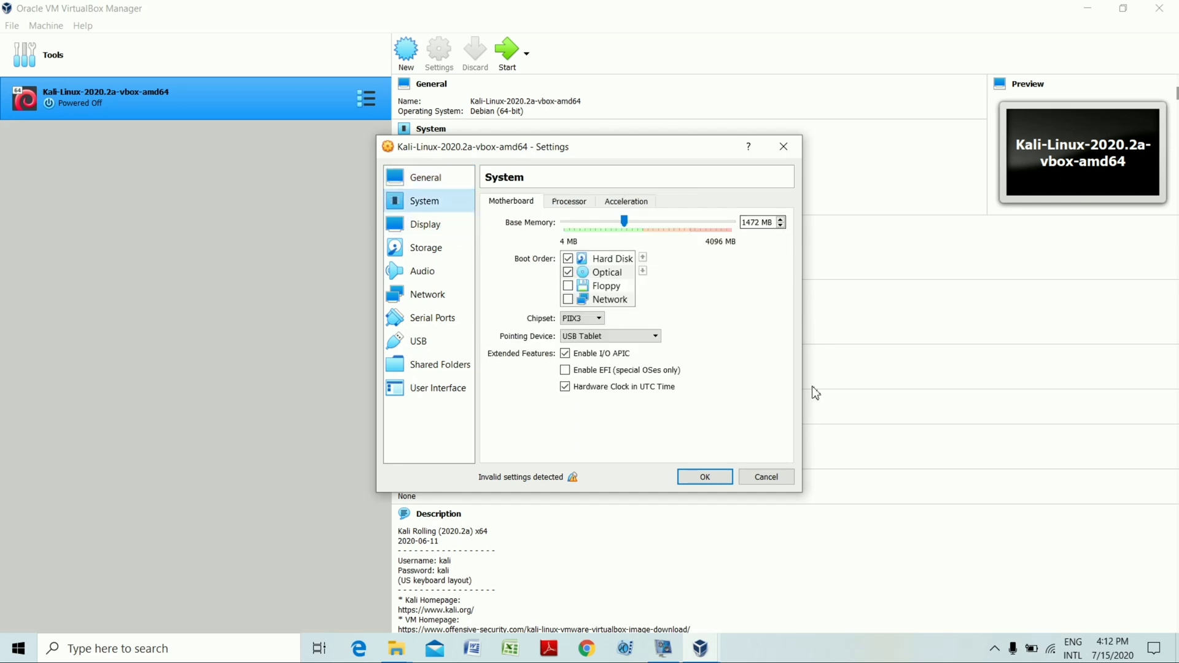
pyautogui.click(717, 474)
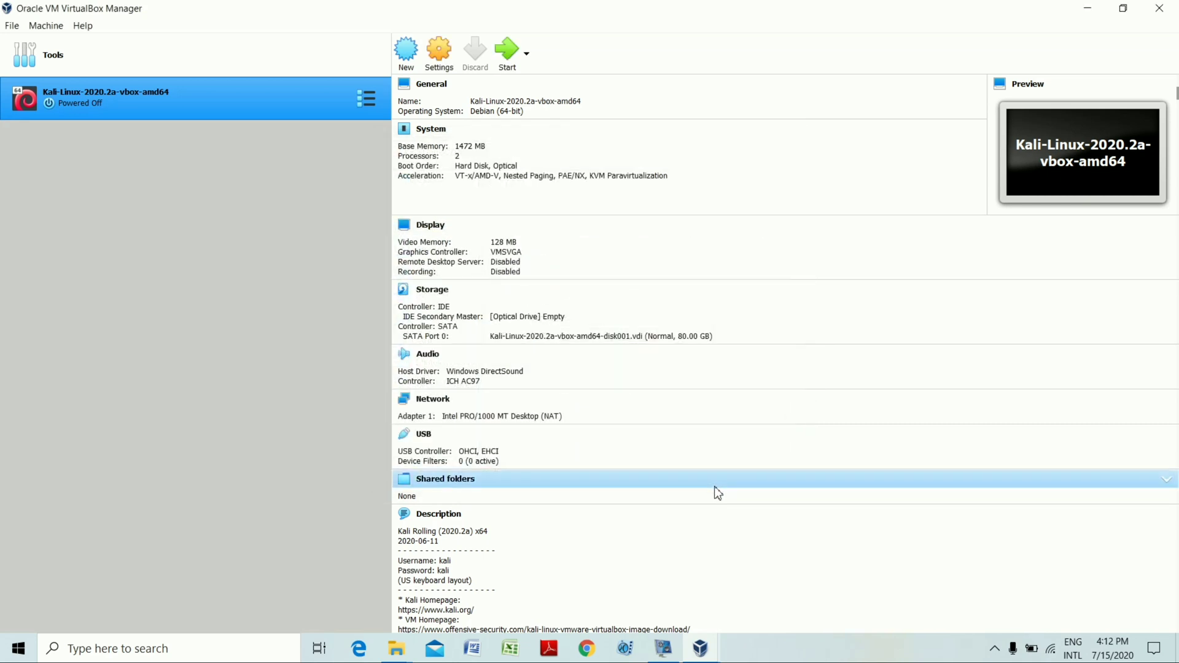
# Try to start the Kali-Linux-2020.2a-vbox-amd64 virtual machine and read the details of the session error.
pyautogui.click(507, 55)
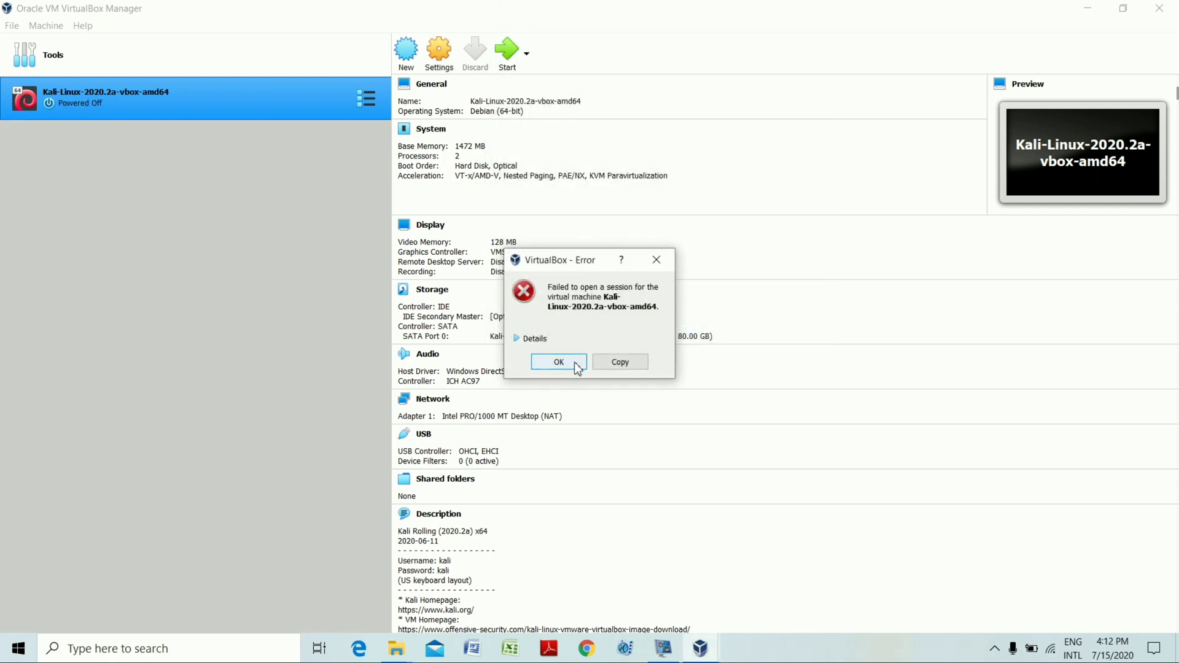
pyautogui.click(527, 339)
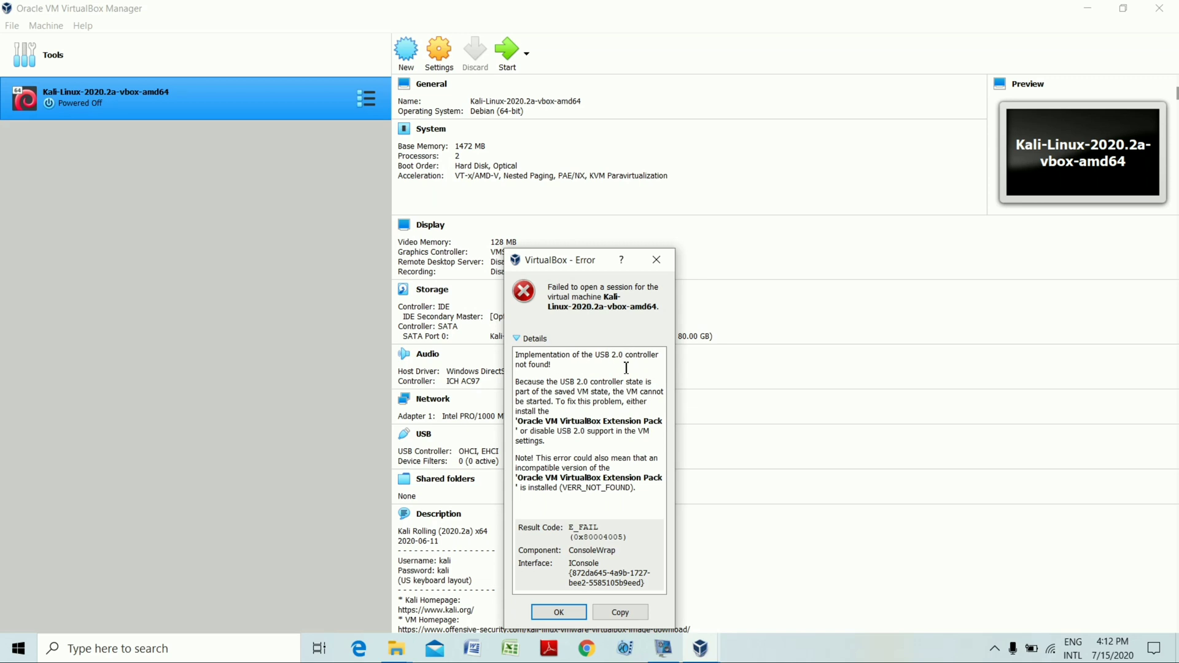
pyautogui.click(656, 260)
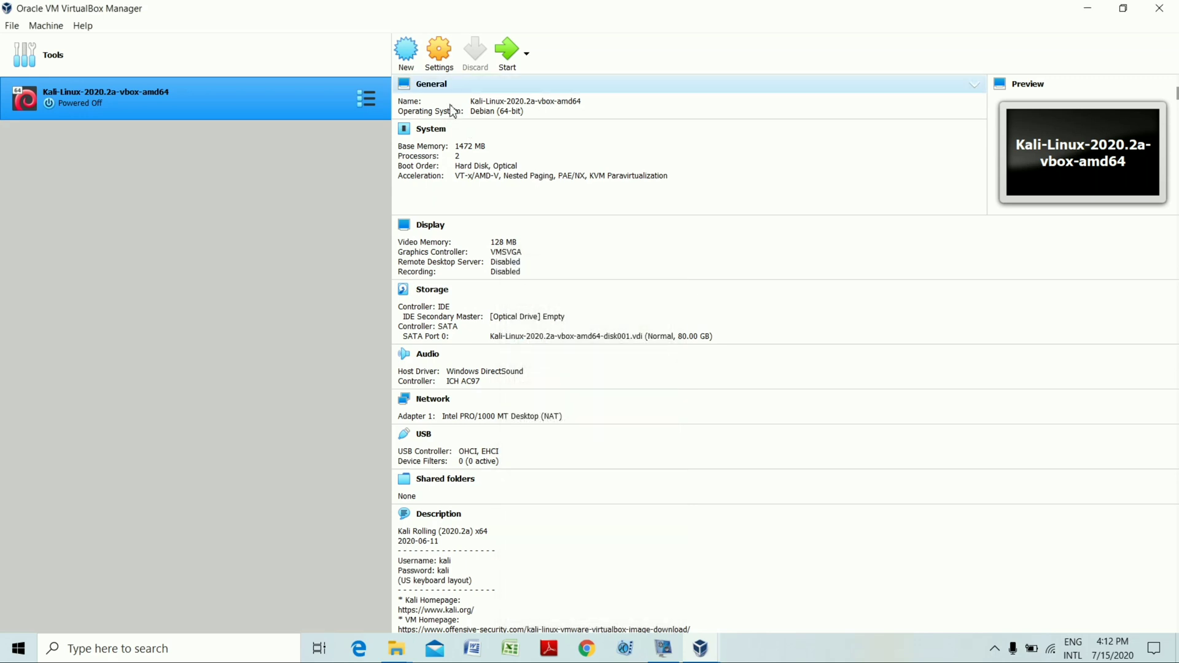
# Disable the USB controller in the Kali virtual machine's settings and save the change.
pyautogui.click(438, 54)
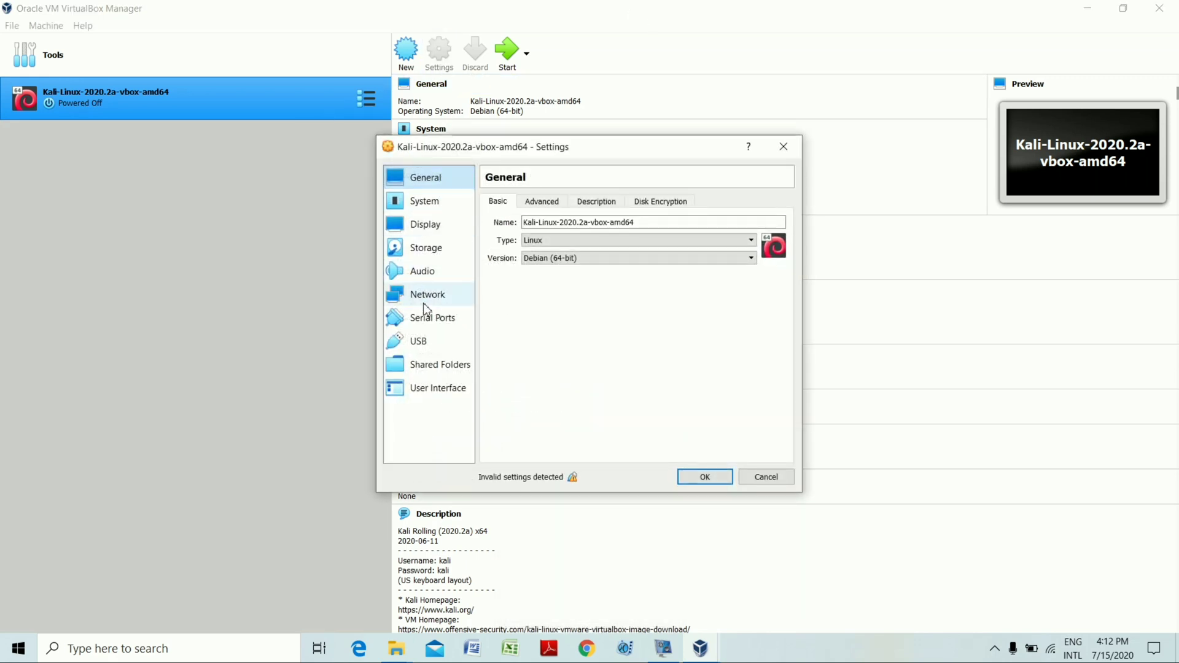
pyautogui.click(431, 341)
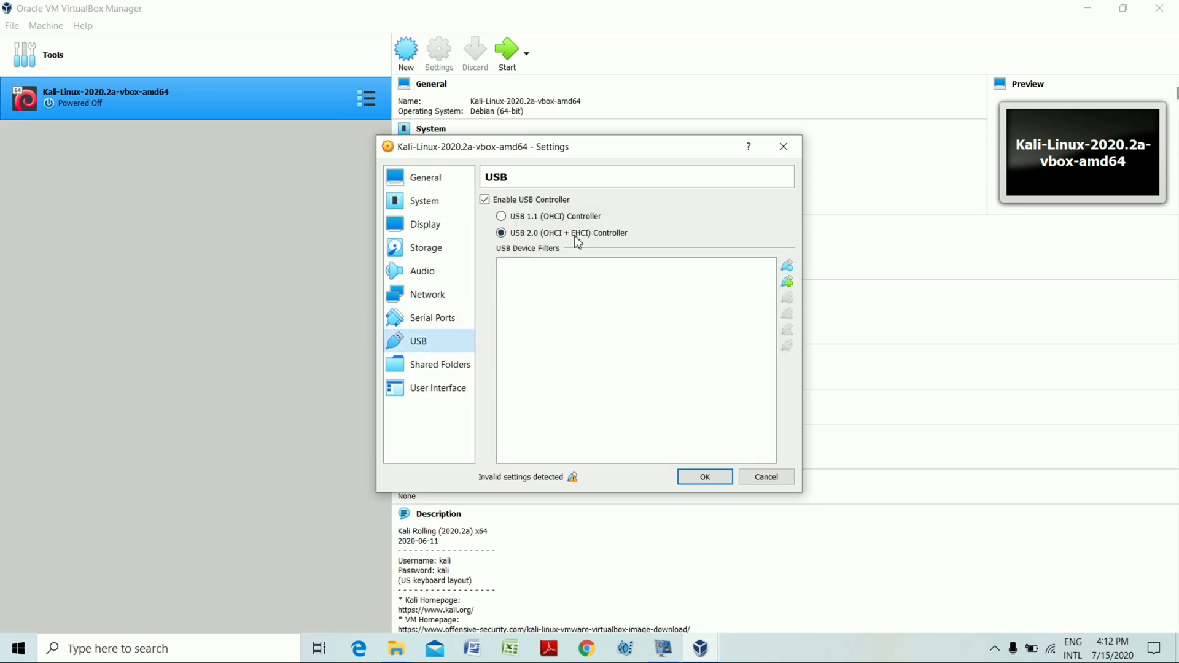
pyautogui.click(523, 200)
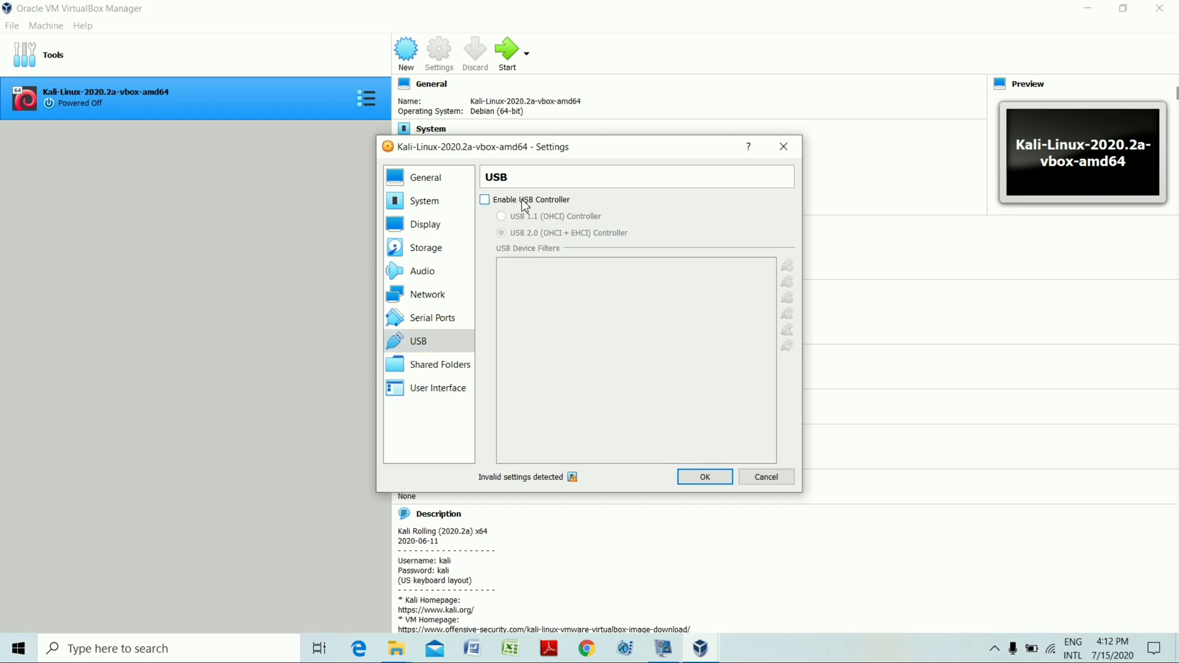
pyautogui.click(725, 478)
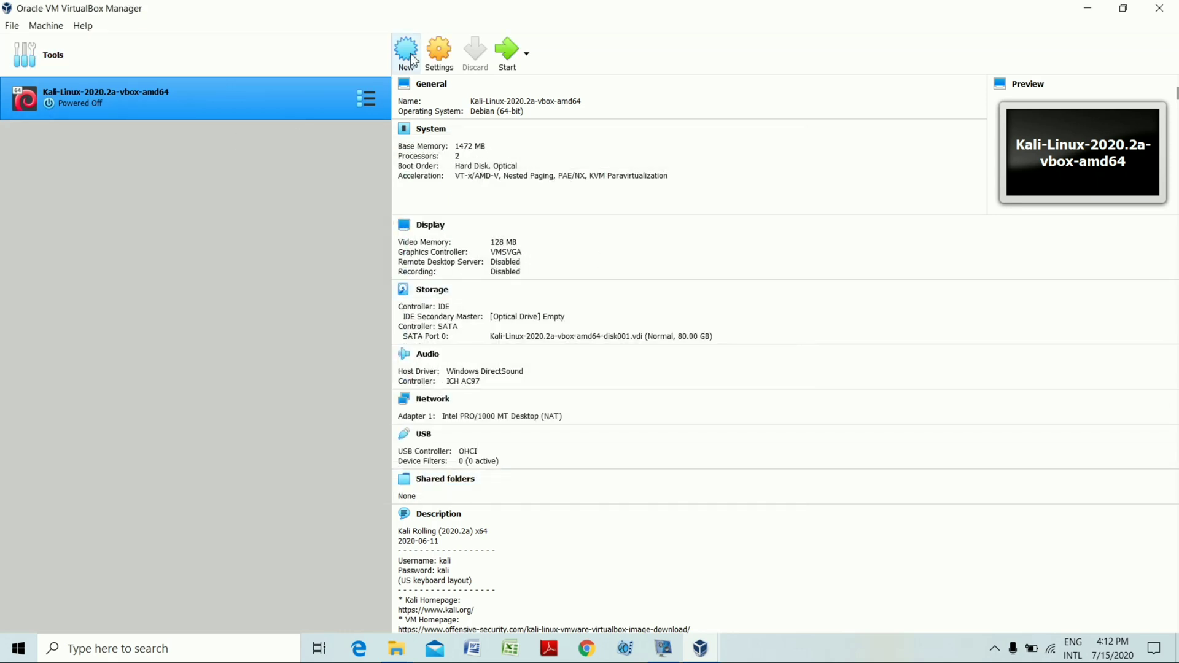
# Start the Kali virtual machine, maximise its window and dismiss the keyboard capture and mouse integration notices.
pyautogui.click(507, 58)
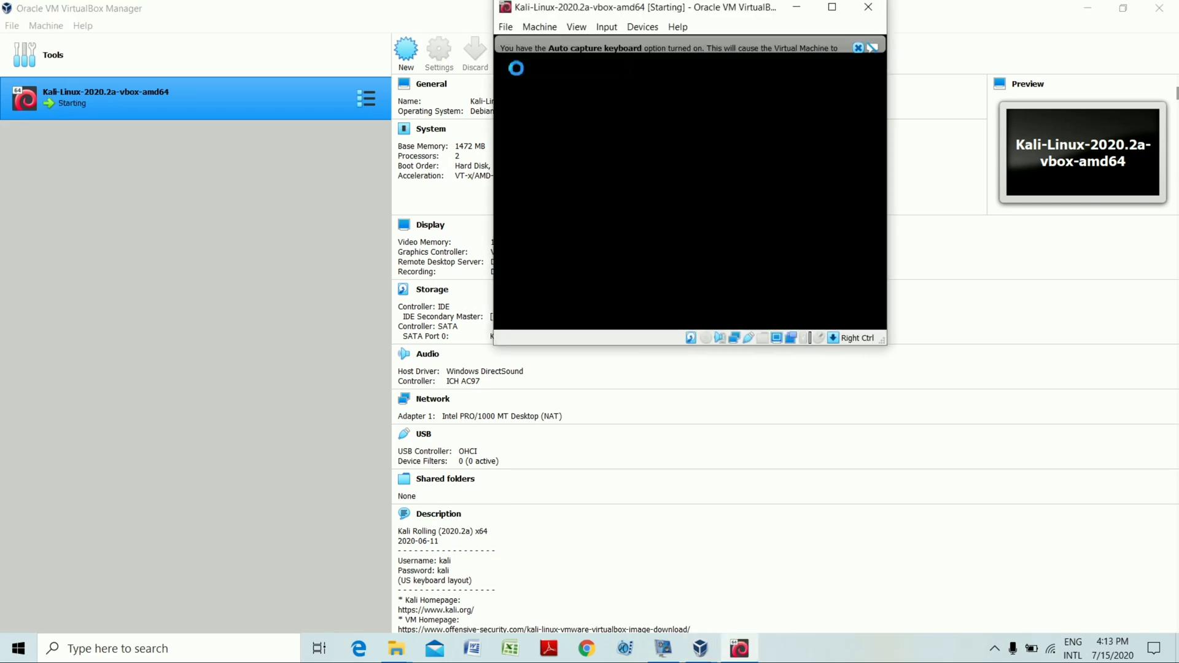
pyautogui.click(859, 48)
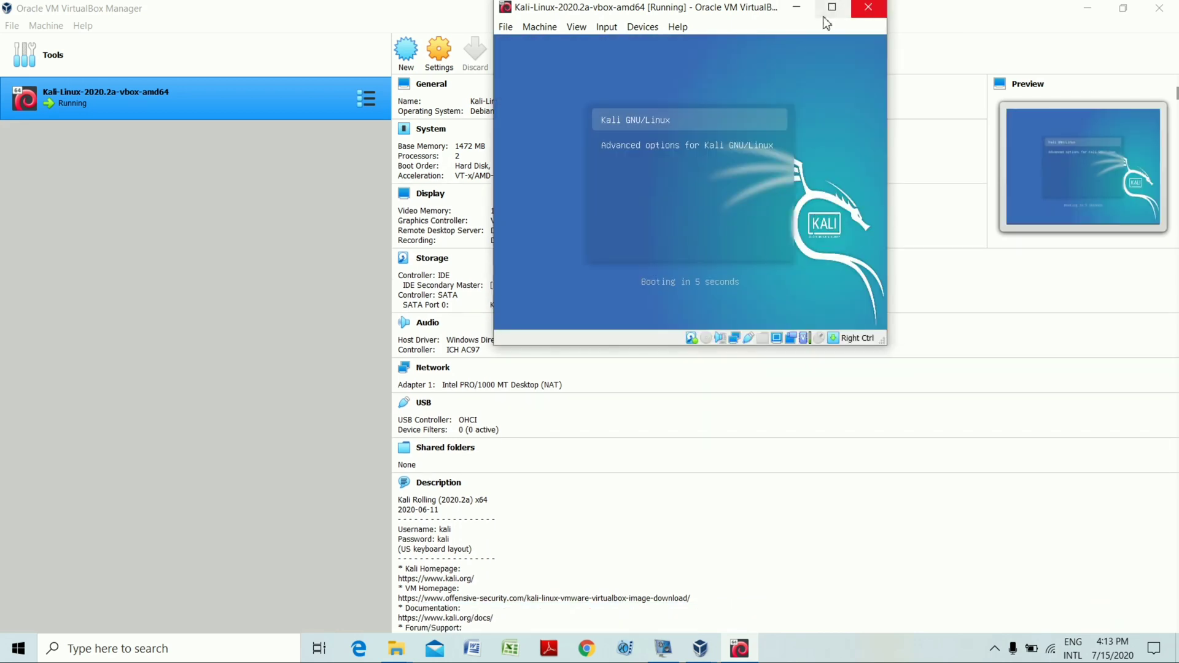
pyautogui.click(832, 8)
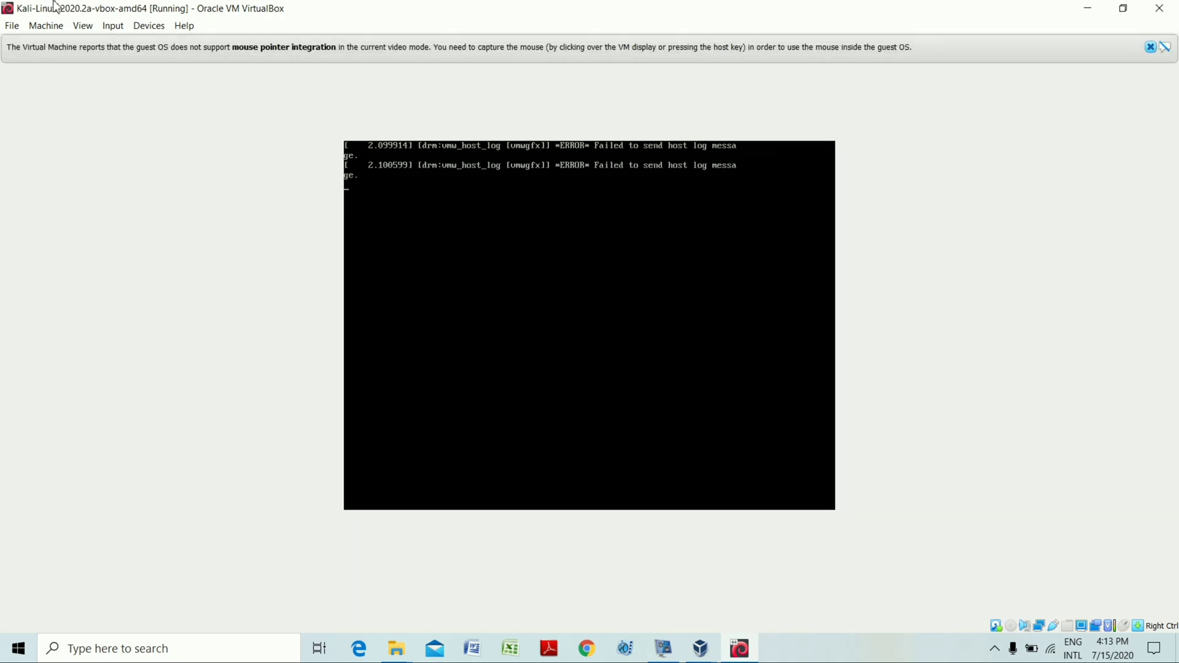
pyautogui.click(1151, 47)
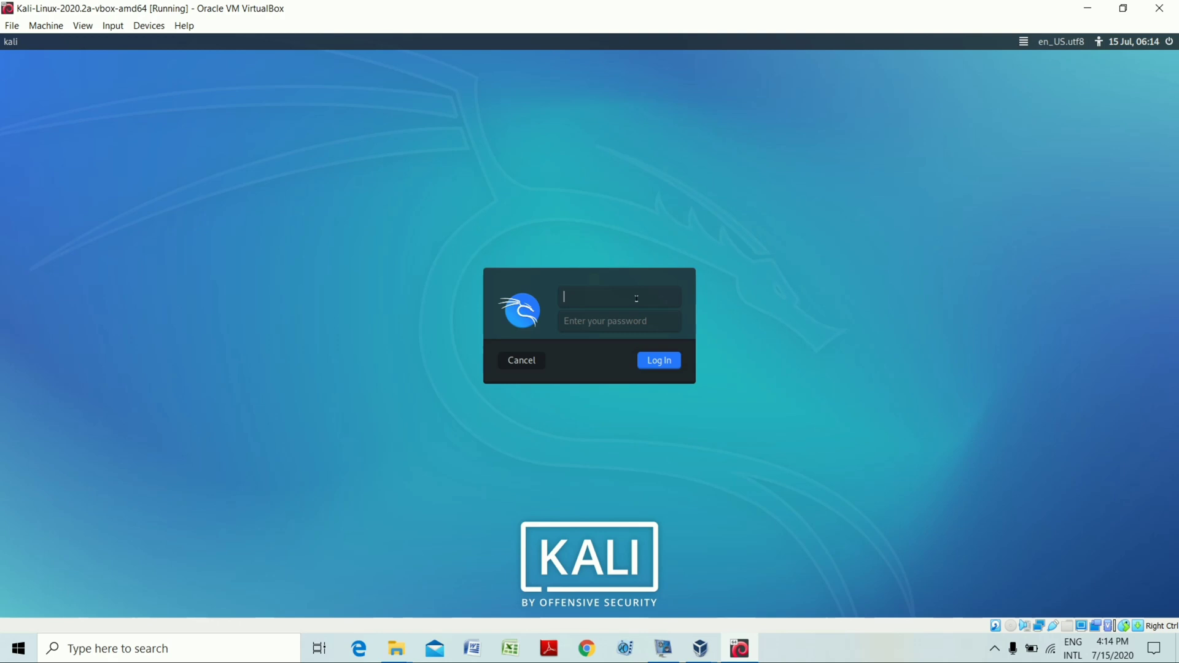
# Log in to Kali Linux by entering the username and the account password.
pyautogui.write('kali')
pyautogui.press('Tab')
pyautogui.write('kali')
pyautogui.press('Return')
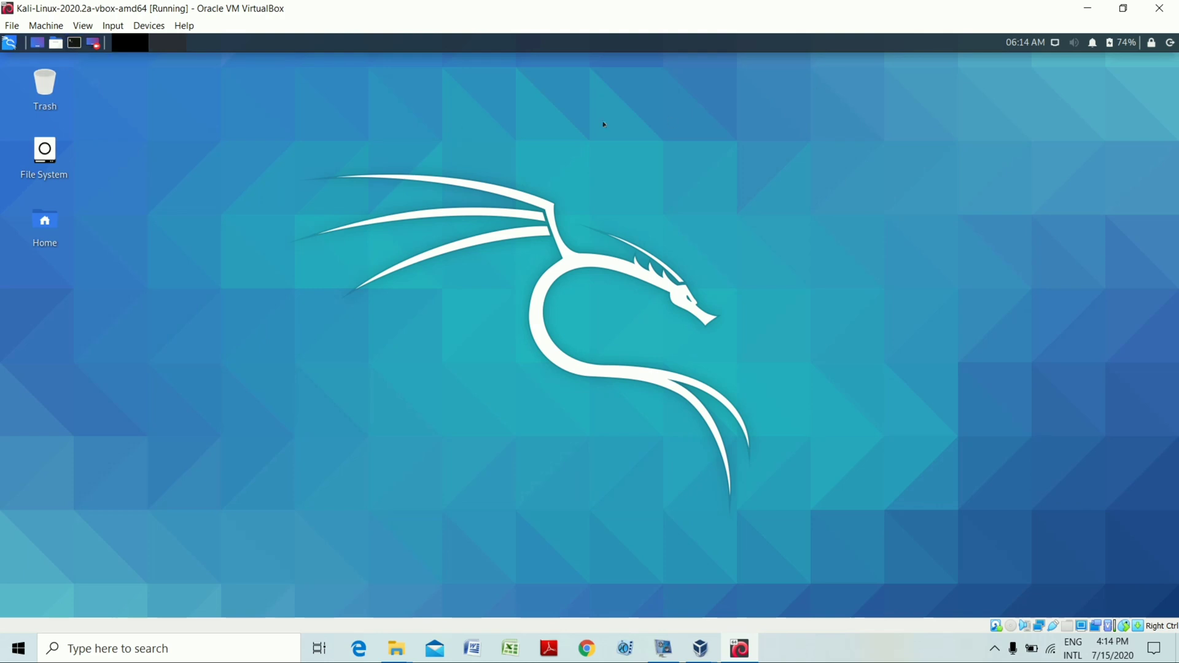
# Open and close a terminal and the applications menu to look over the Kali desktop.
pyautogui.hotkey('ctrl', 'alt', 't')
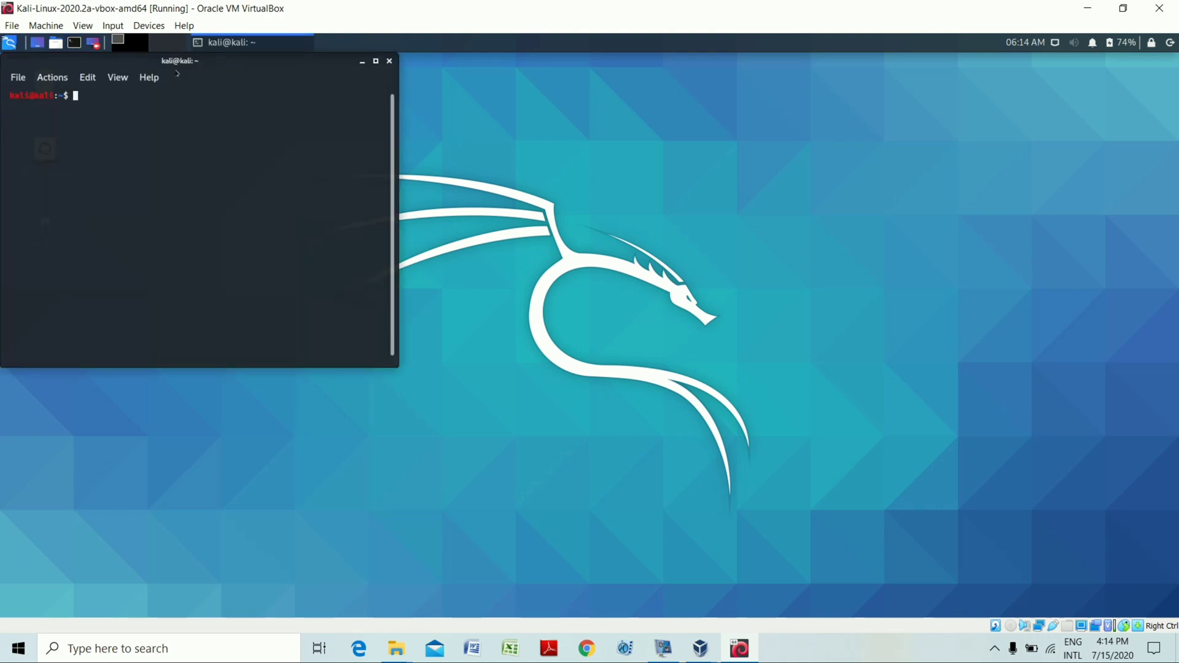
pyautogui.click(389, 61)
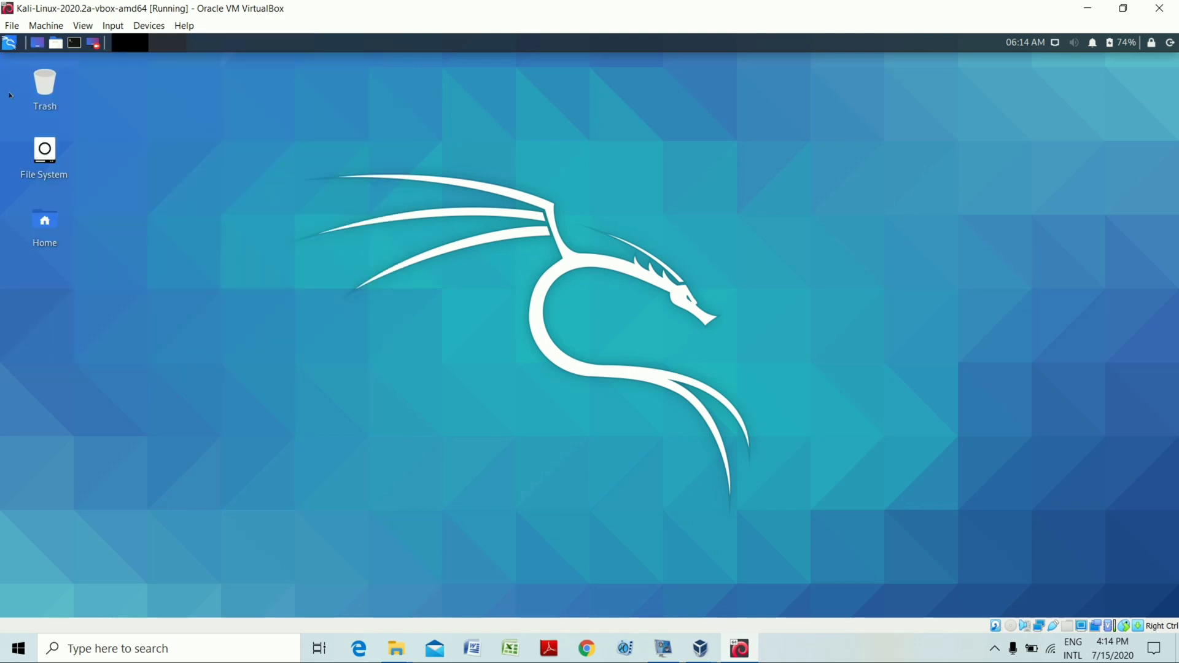
pyautogui.click(11, 43)
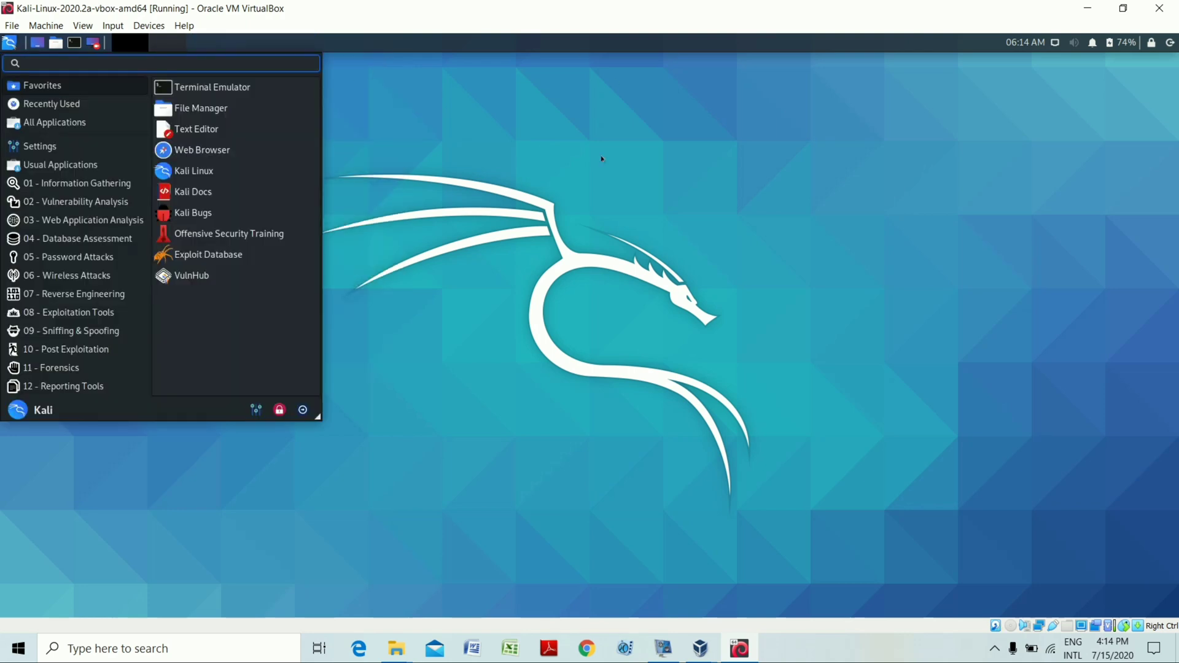
pyautogui.click(583, 182)
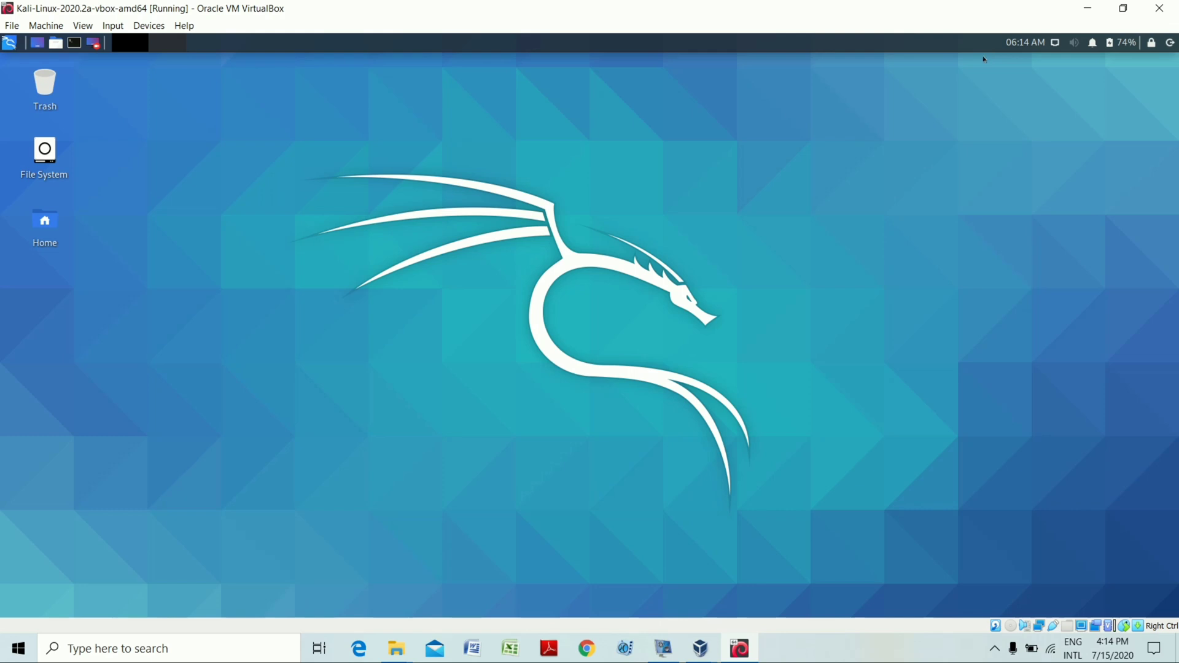
pyautogui.click(1054, 45)
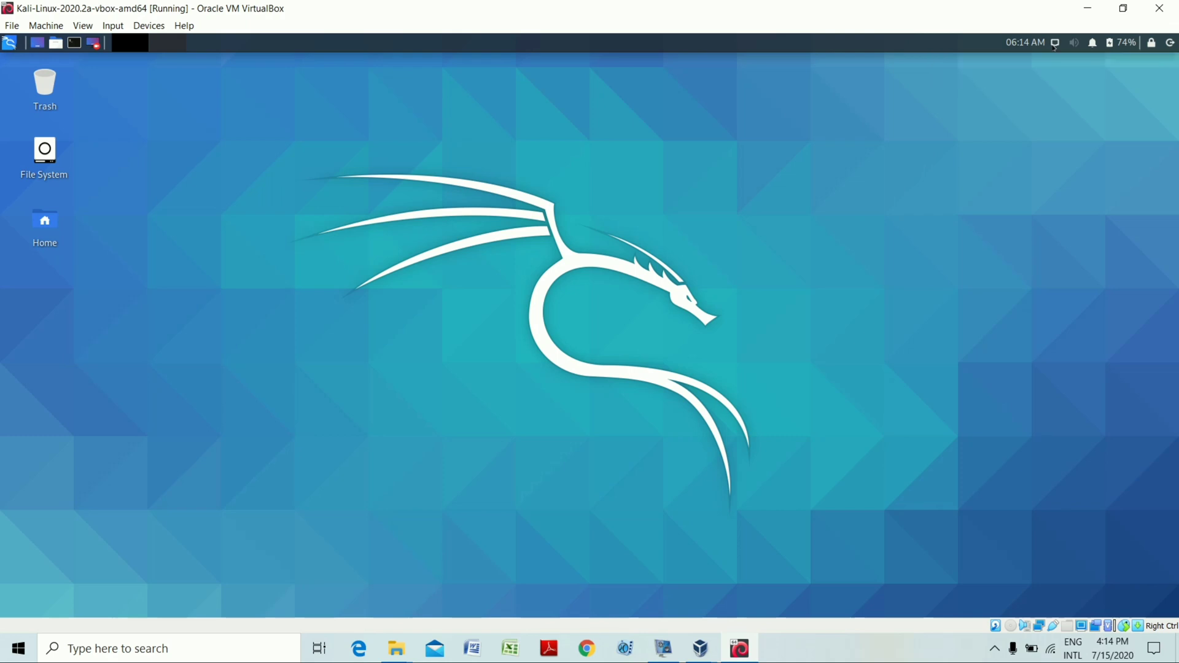
pyautogui.click(1058, 41)
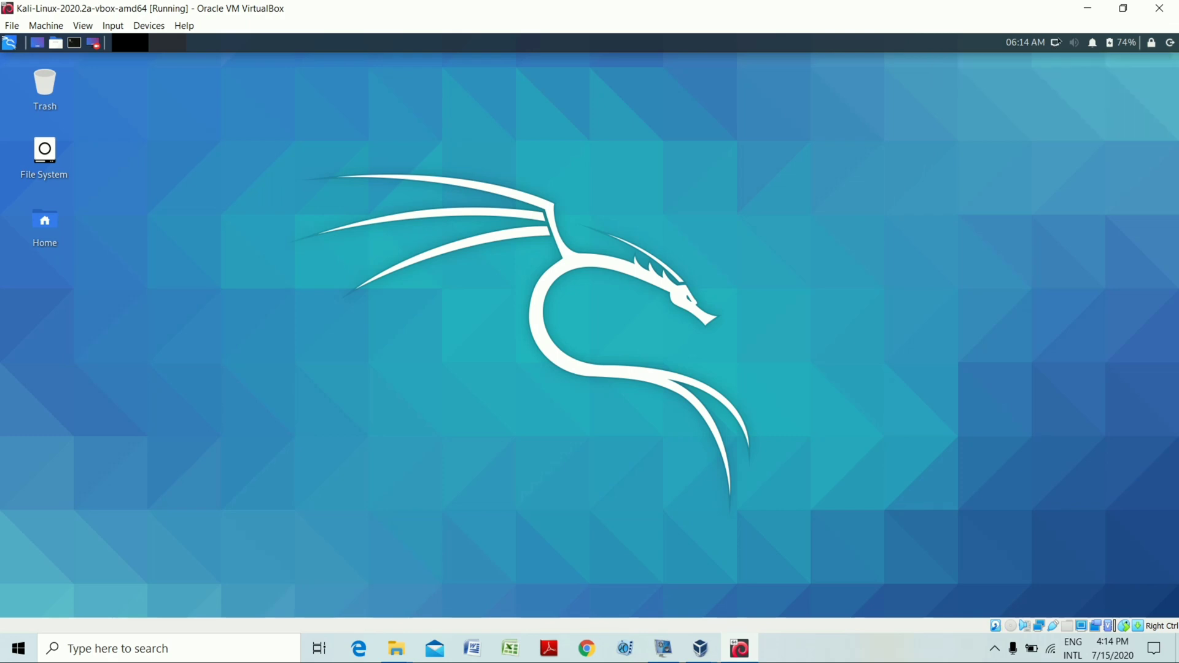